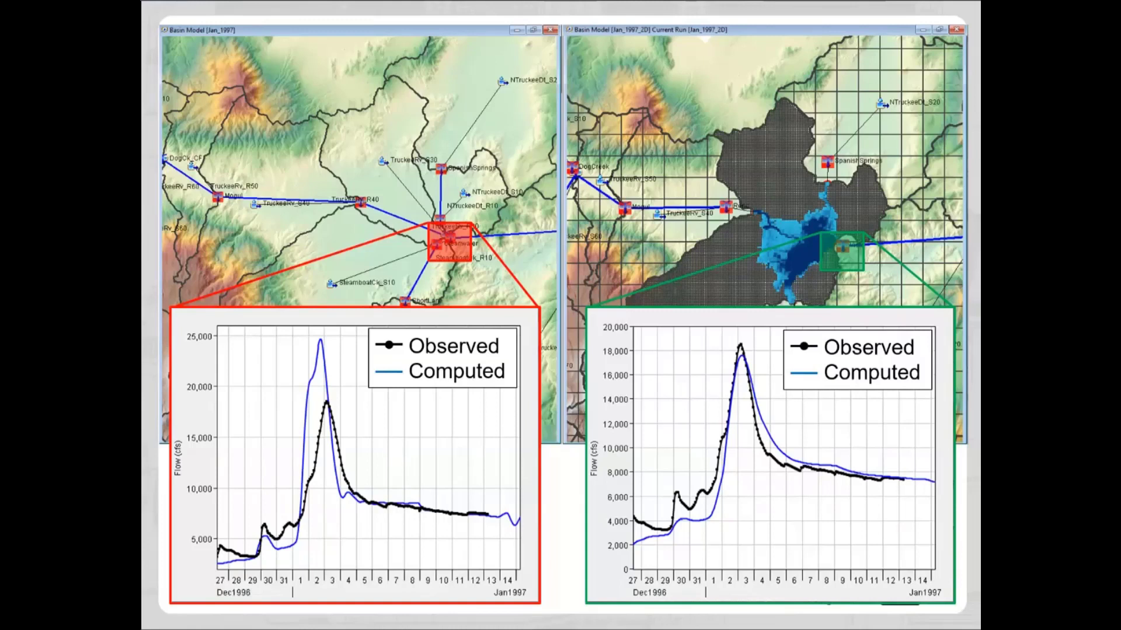
Step: Leave the slide show after the 2D Flow Demo slide, switch to HEC-HMS and view the RedwoodCreek subbasin's methods in the base basin model
key(Right)
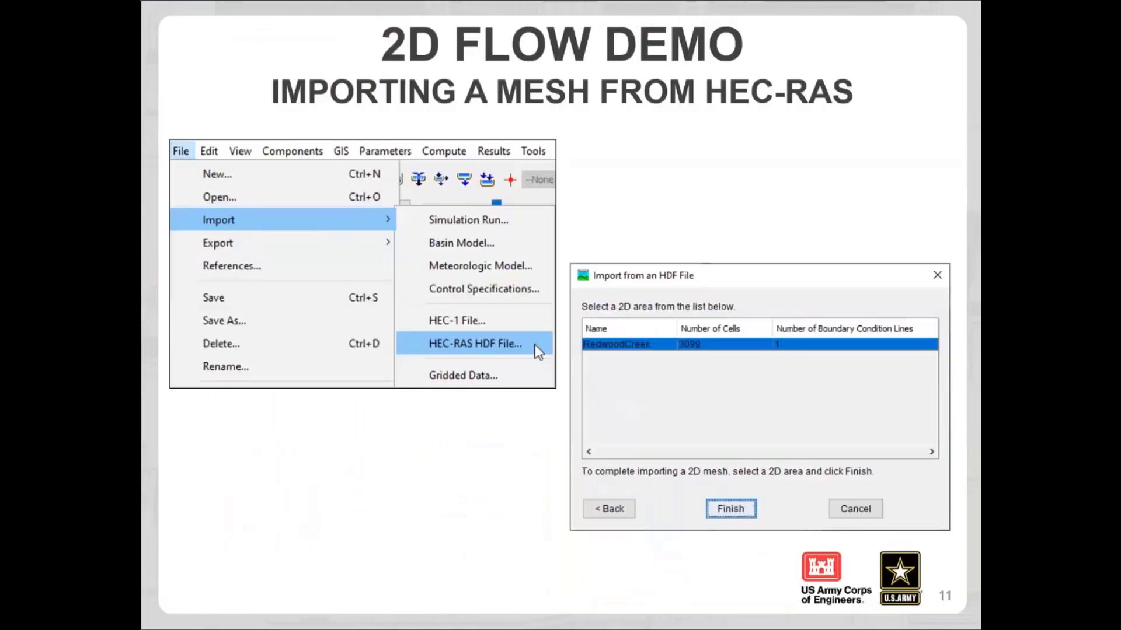
key(Escape)
key(alt+Tab)
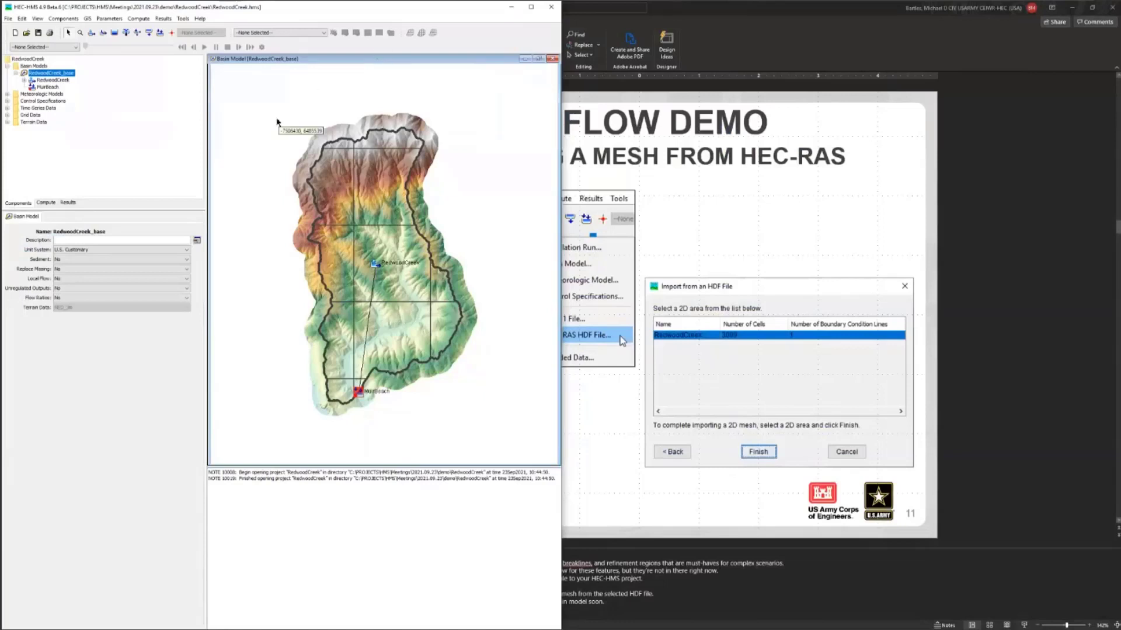
click(336, 239)
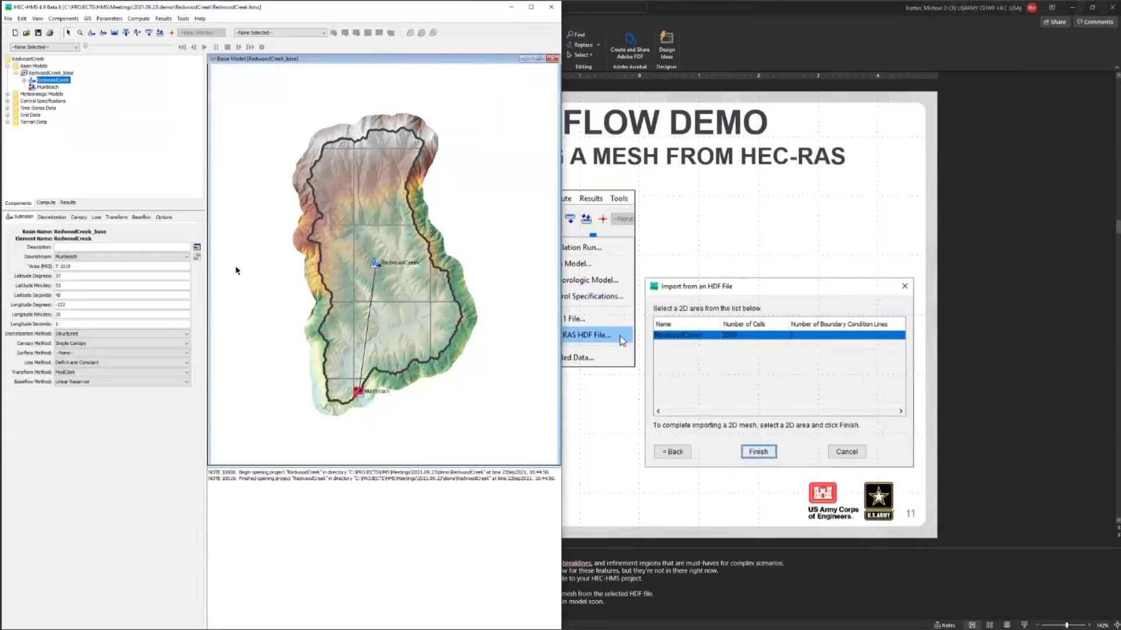
click(238, 145)
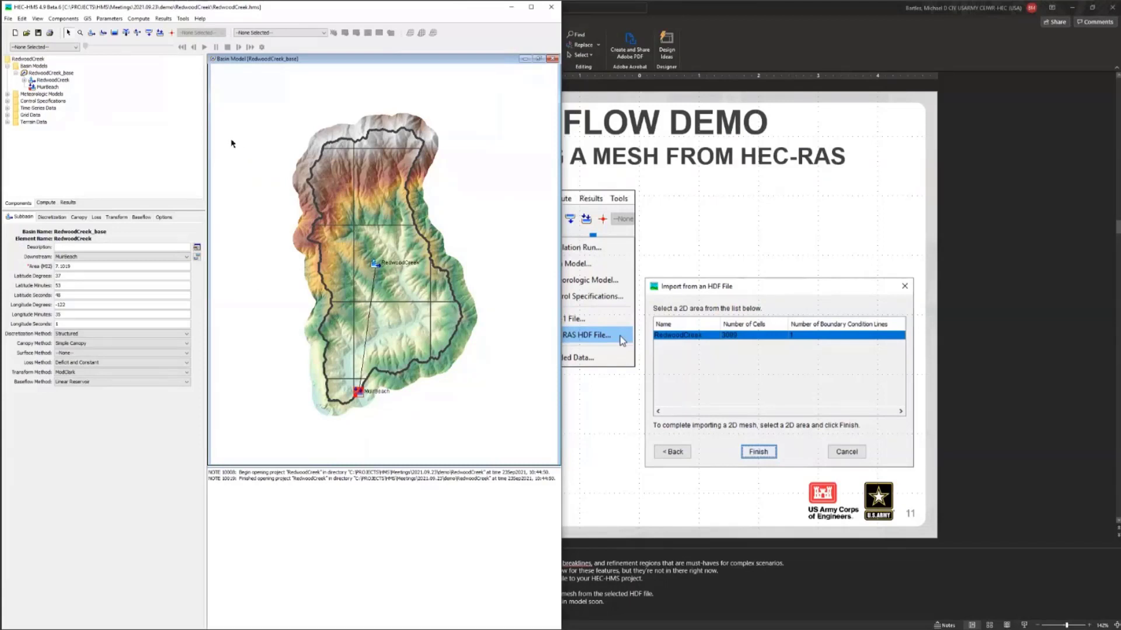
Step: Copy the RedwoodCreek_base basin model as RedwoodCreek_2d and maximize the new basin model's map
right_click(58, 75)
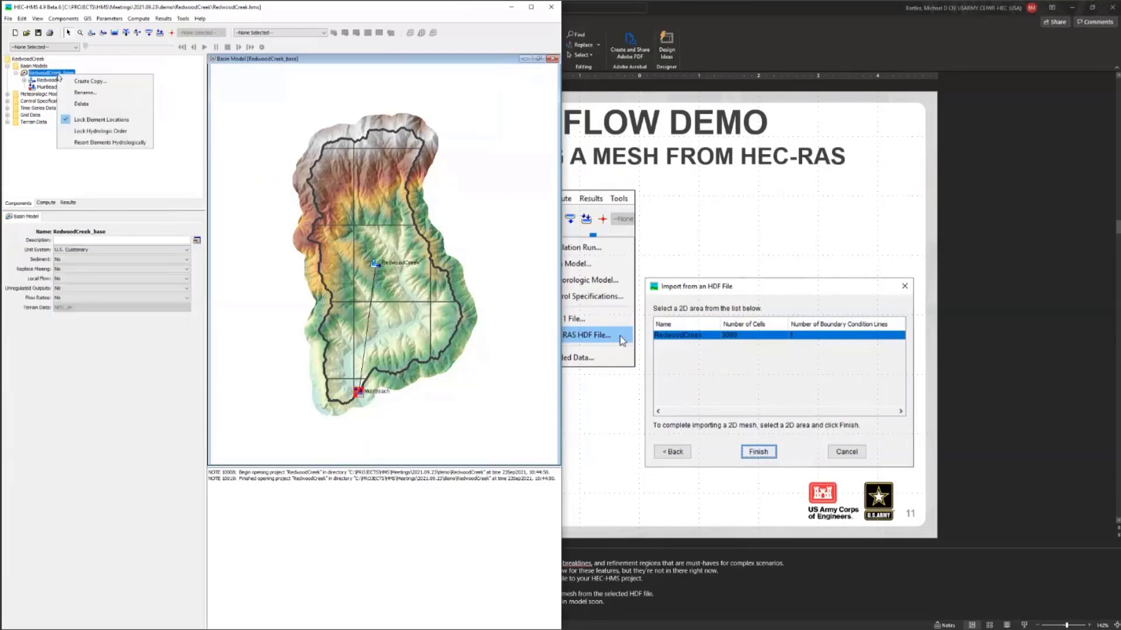
click(81, 81)
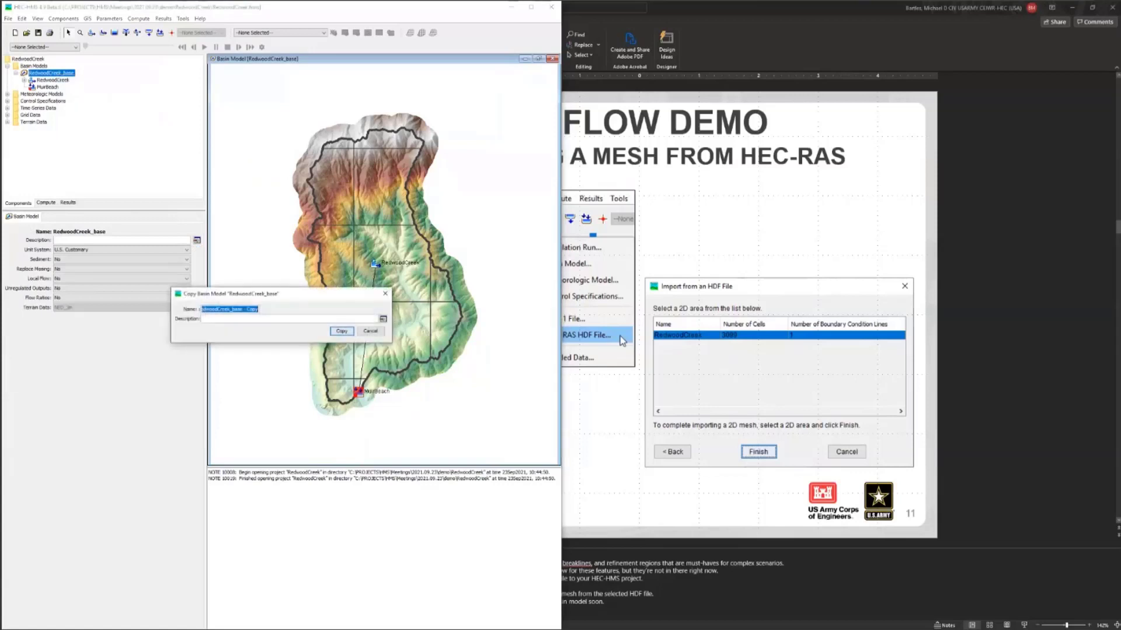
text(RedwoodCreek_2d)
click(341, 332)
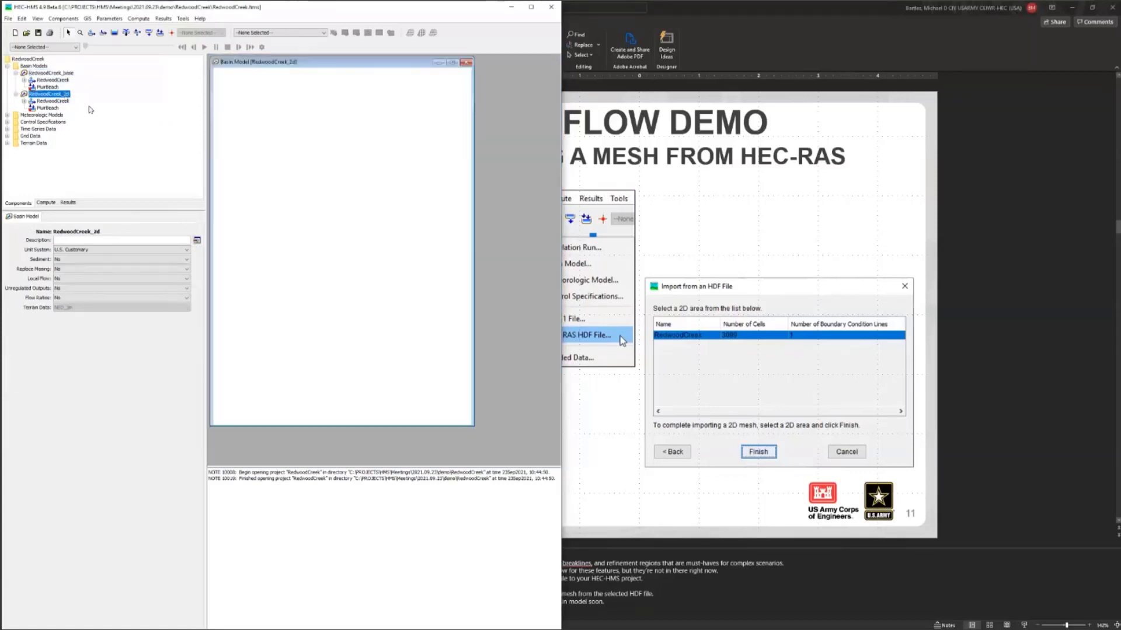
double_click(253, 65)
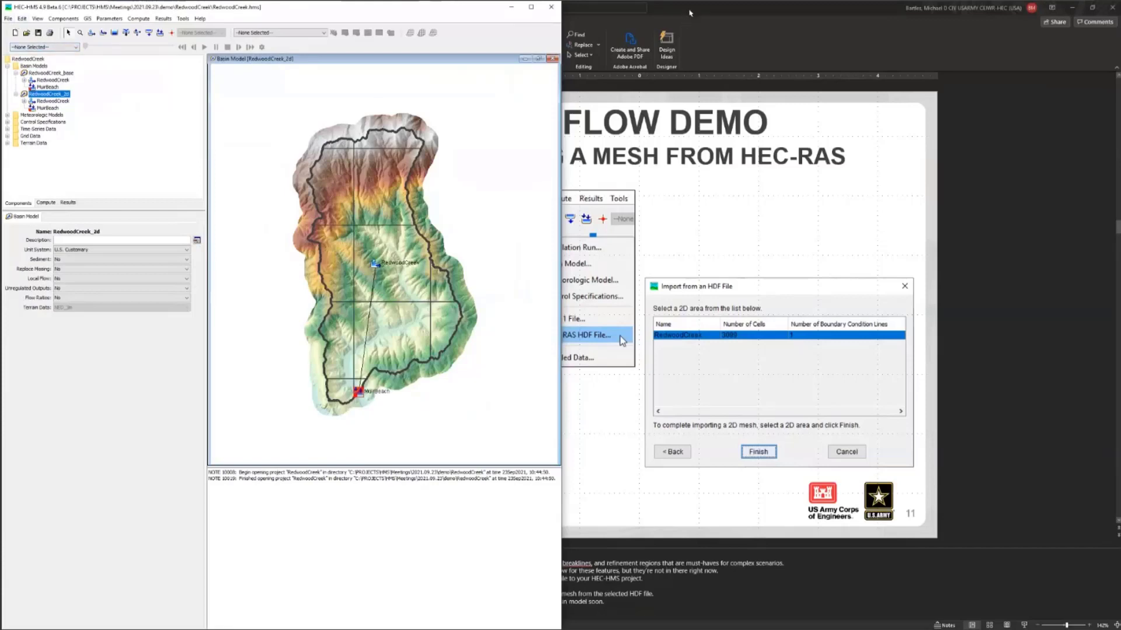
drag(690, 13, 1120, 13)
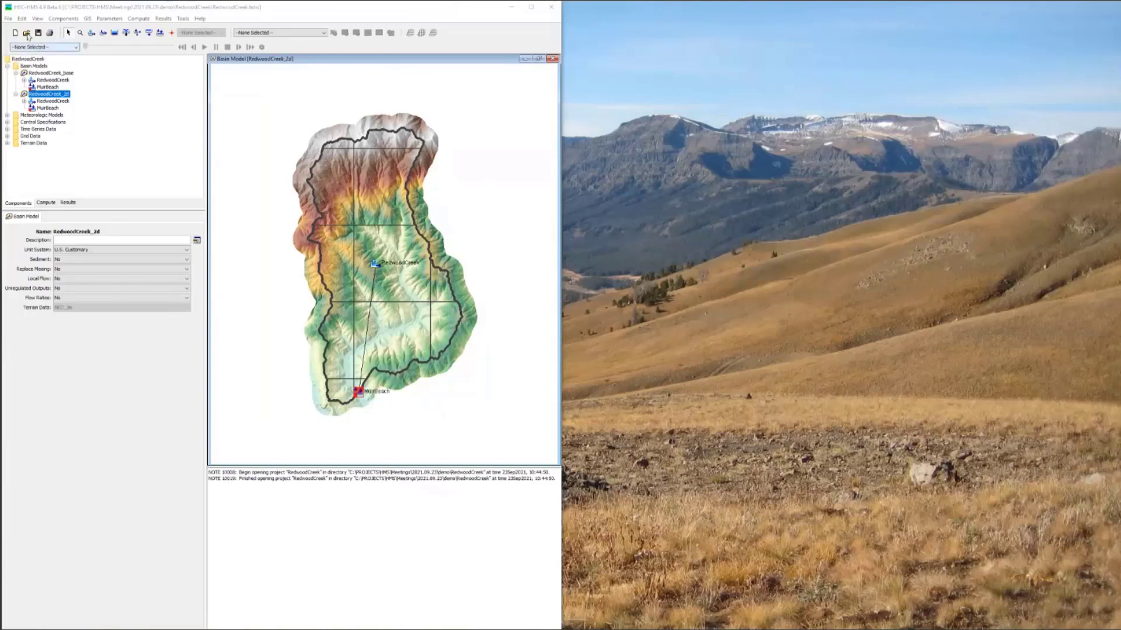
Step: Start a HEC-RAS HDF file import and locate RedwoodCreek.p02.hdf in the project's data folder in File Explorer, copying the folder path
click(9, 19)
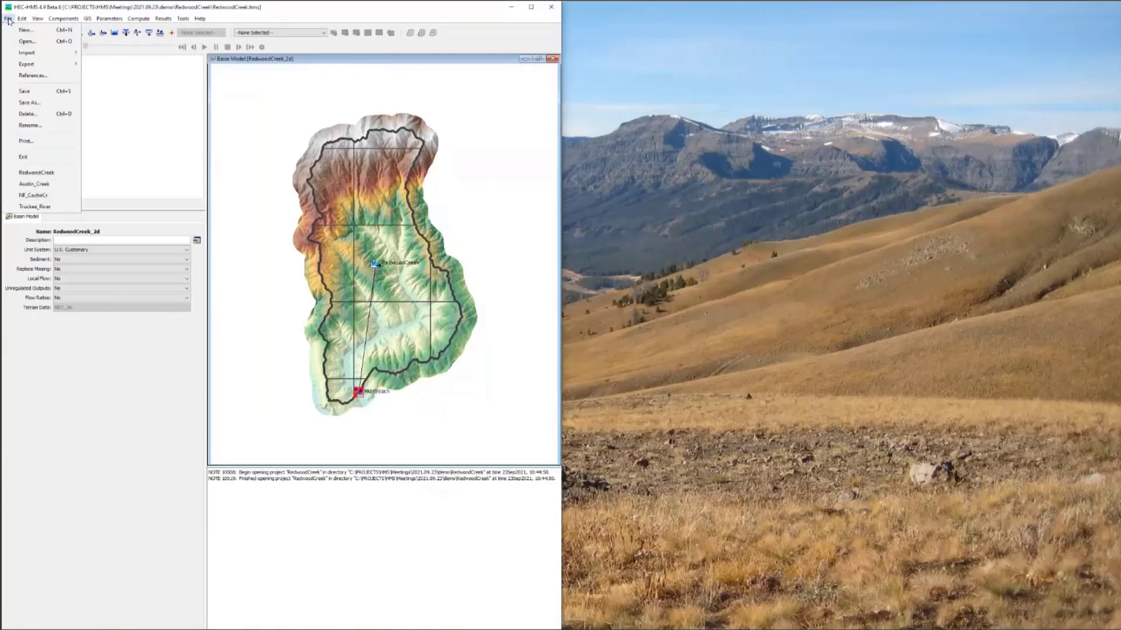
mouse_move(35, 54)
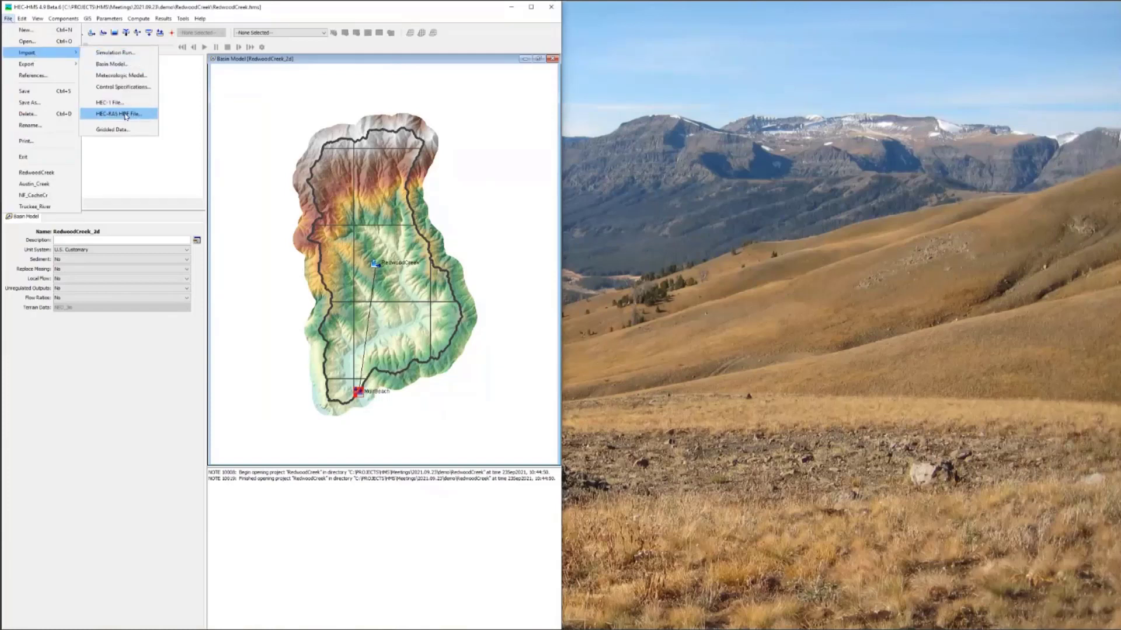
click(125, 114)
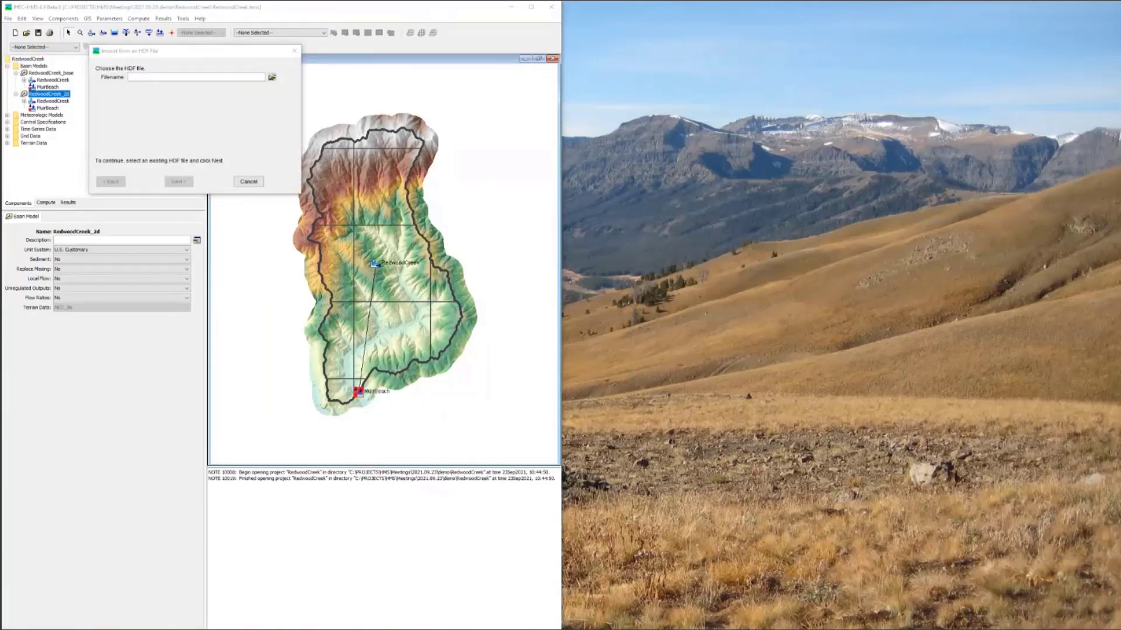
drag(0, 160, 444, 157)
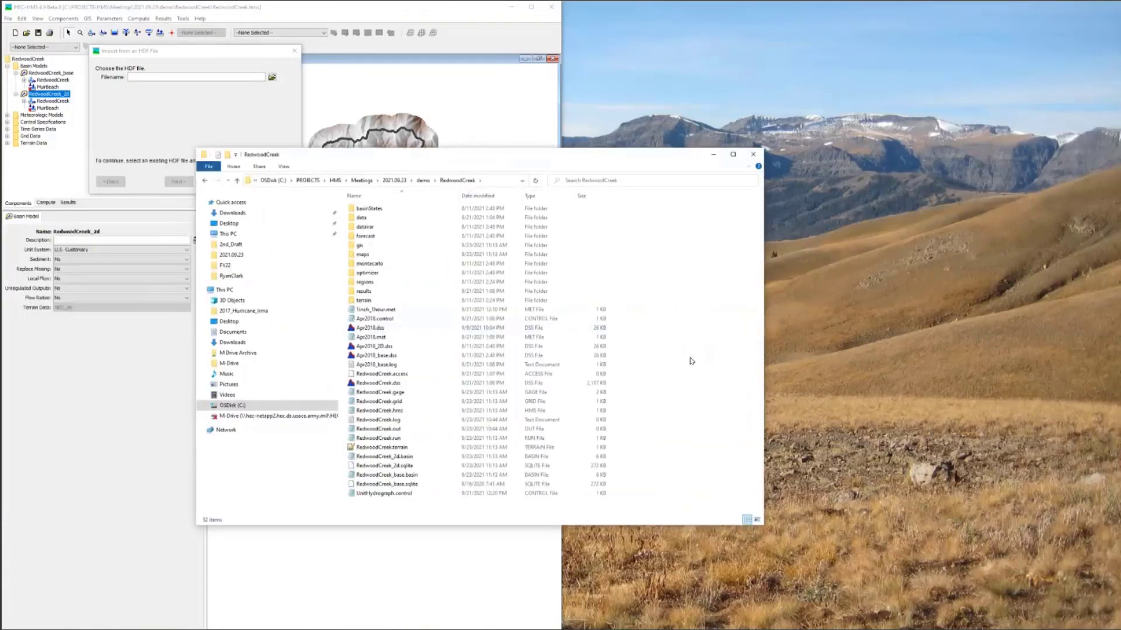
double_click(371, 220)
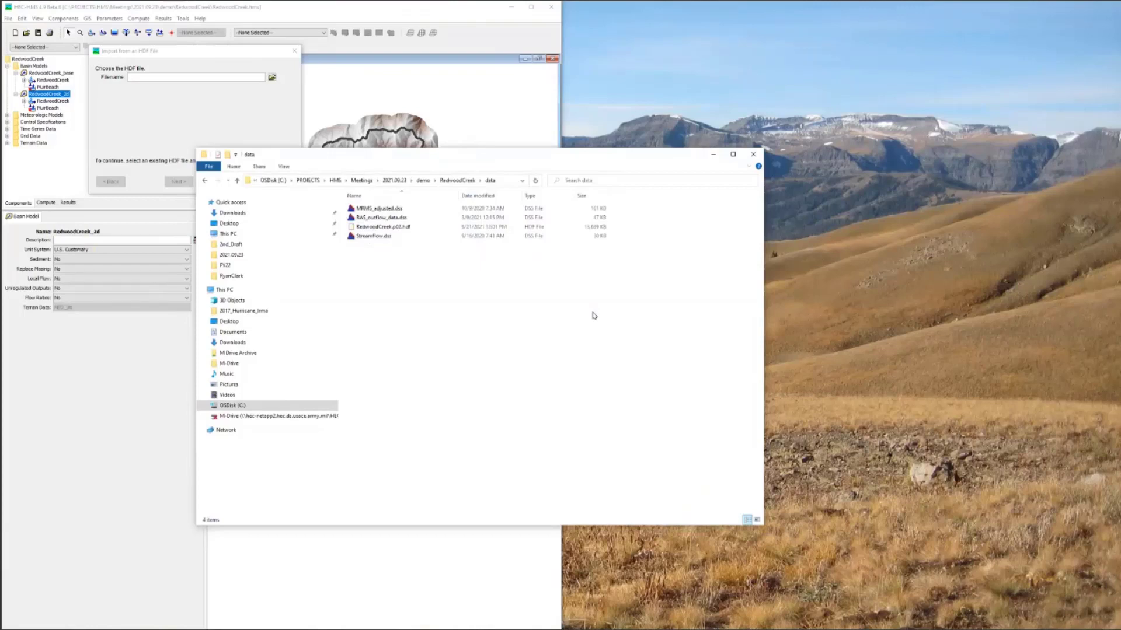
click(418, 227)
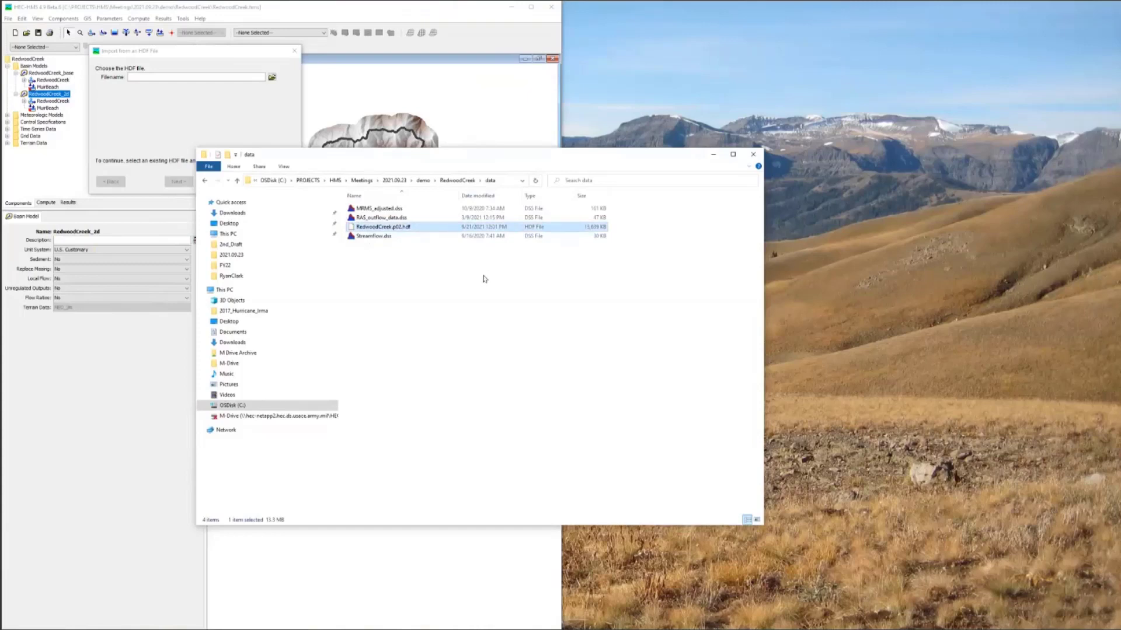
click(507, 182)
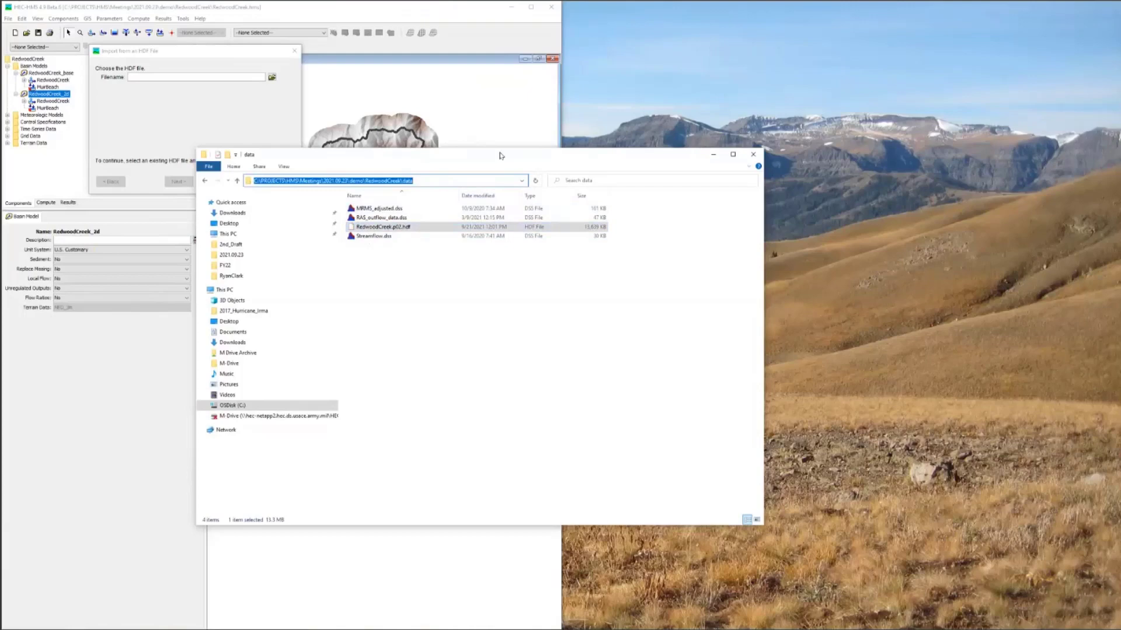
drag(500, 155, 136, 148)
click(111, 112)
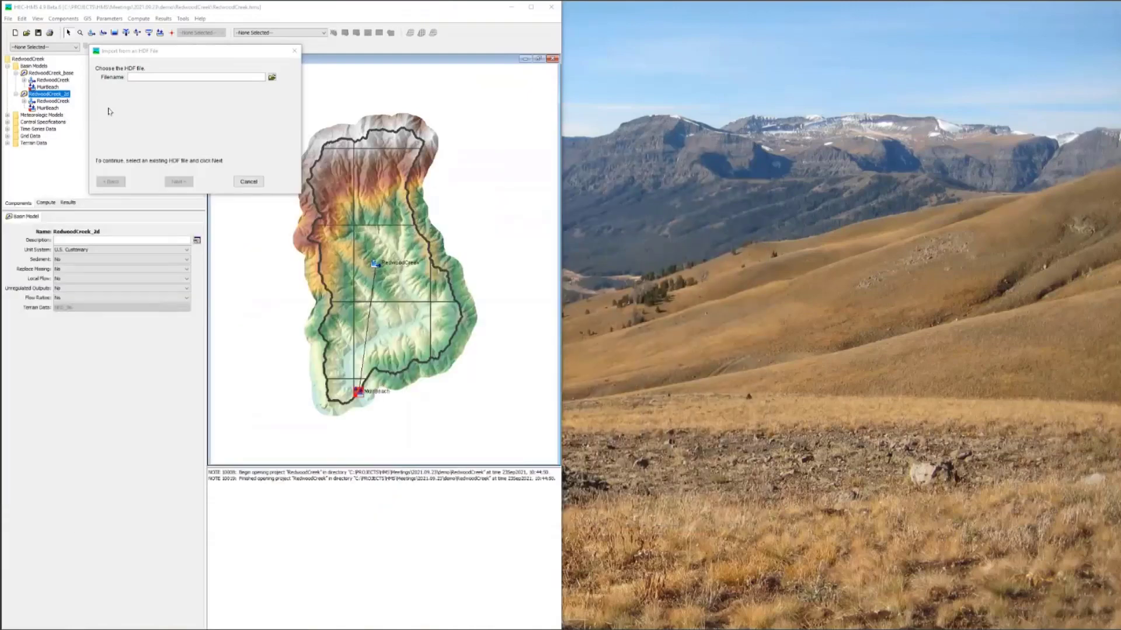
Step: Choose RedwoodCreek.p02.hdf from the data folder as the HDF file to import and continue to the basin model selection
click(272, 78)
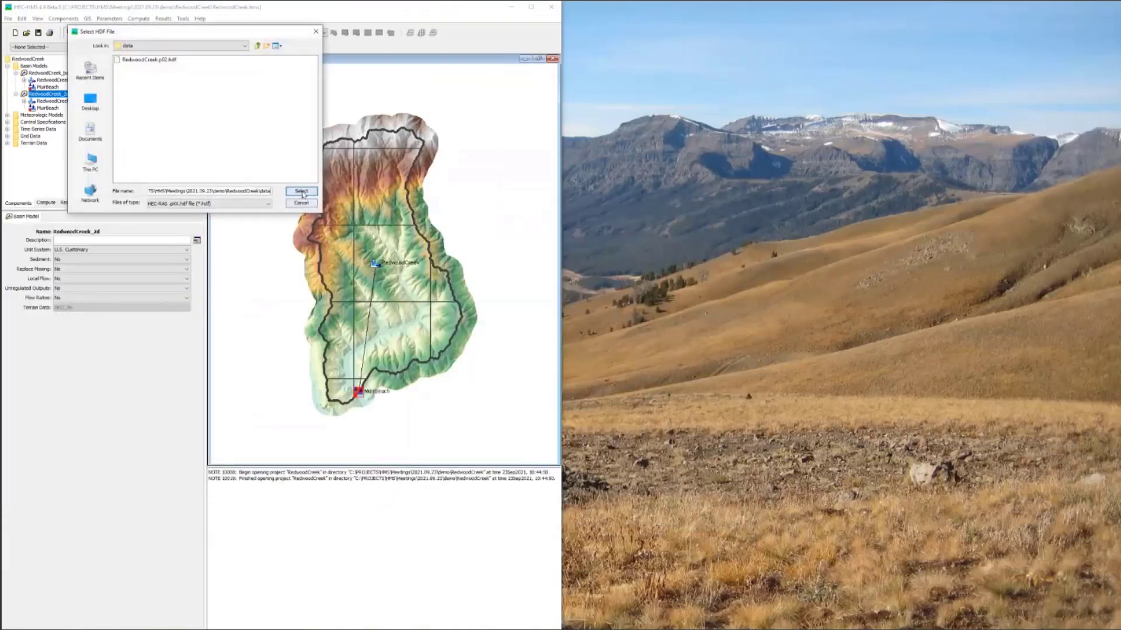
double_click(147, 59)
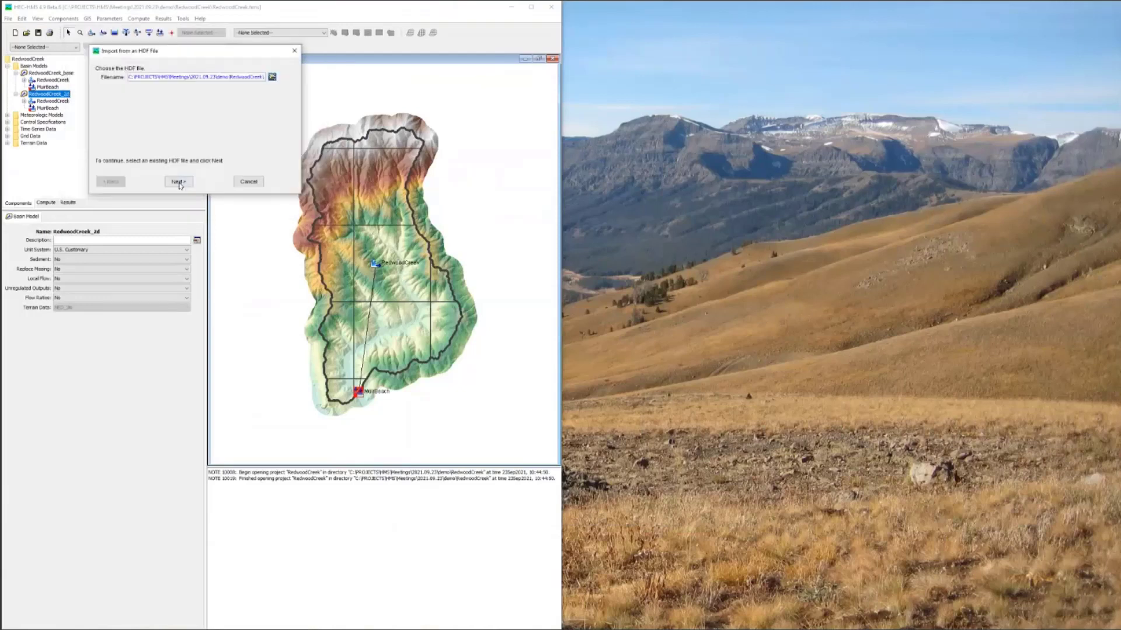
click(178, 181)
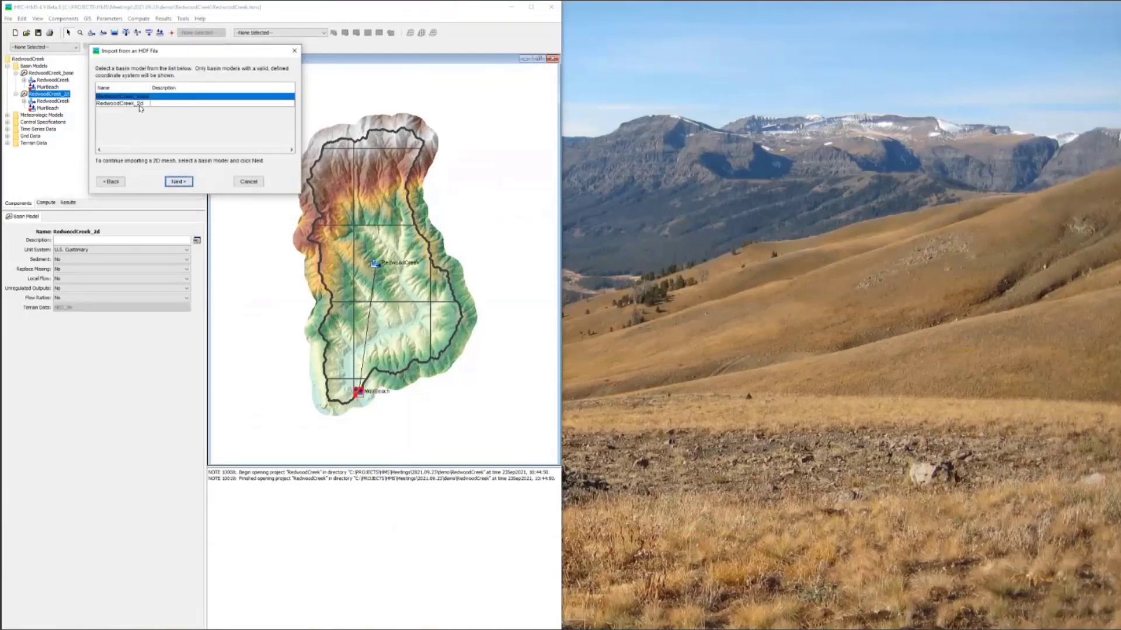
Step: Import the RedwoodCreek 2D area's mesh into the RedwoodCreek subbasin of the RedwoodCreek_2d basin model
click(140, 104)
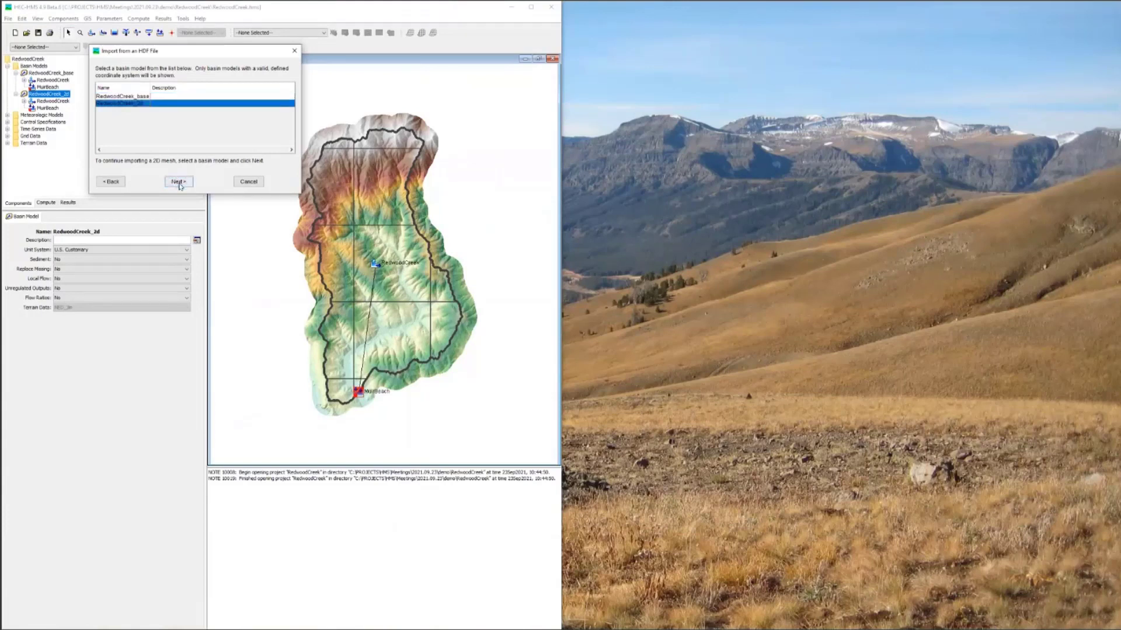
click(178, 182)
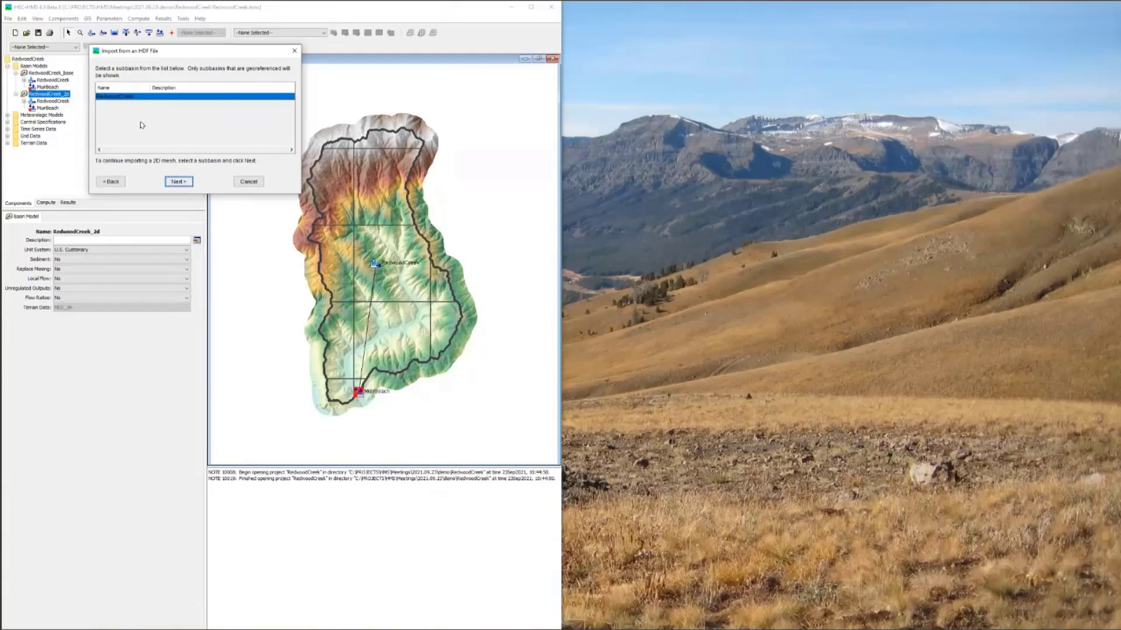
click(180, 182)
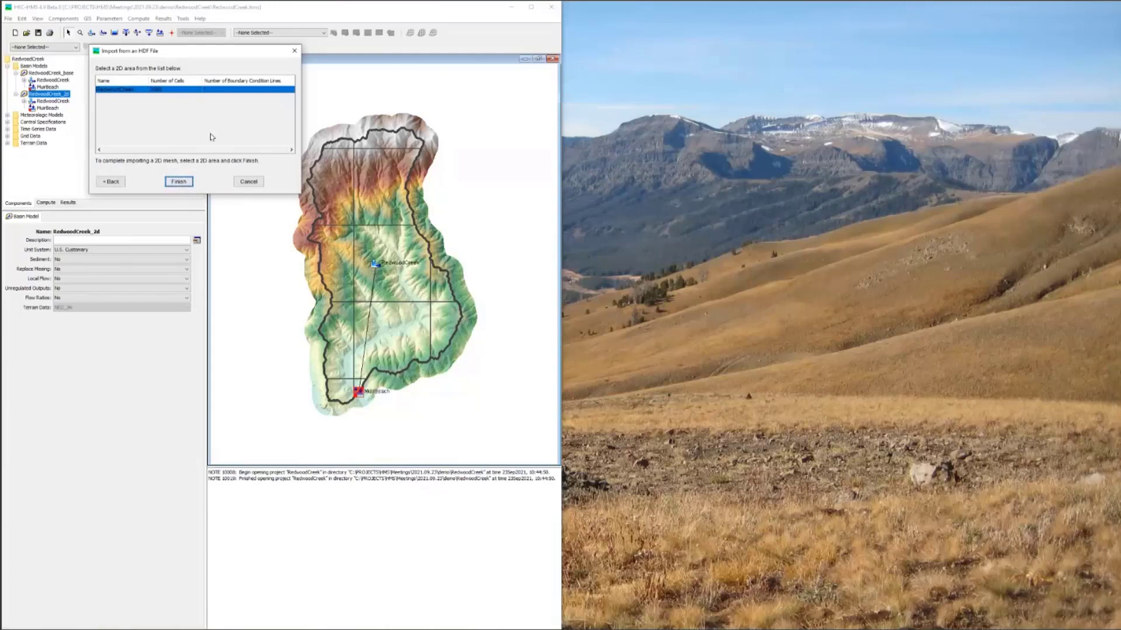
click(179, 182)
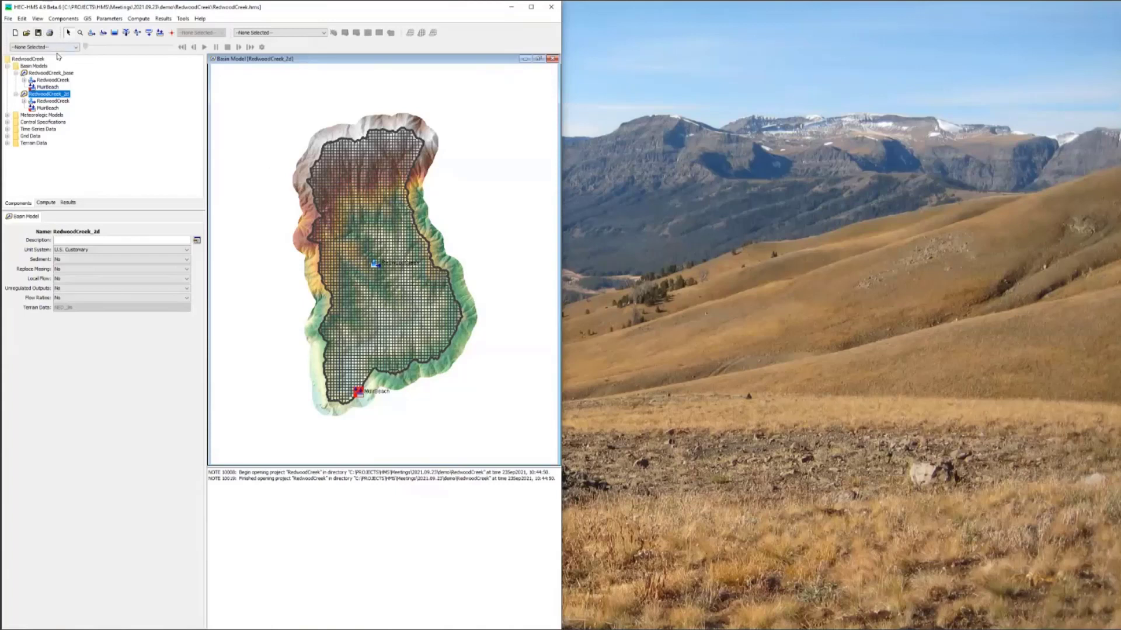
Step: Compare the RedwoodCreek subbasin's methods in the base and 2D basin models, and view the Outlet 2D connection's settings
click(24, 101)
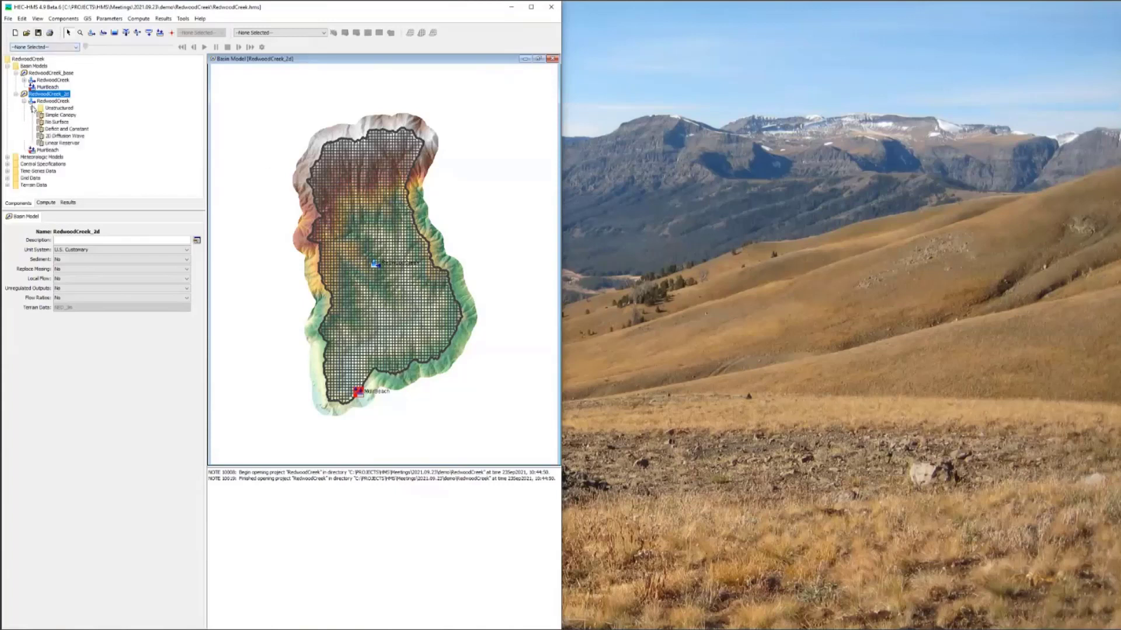
click(24, 80)
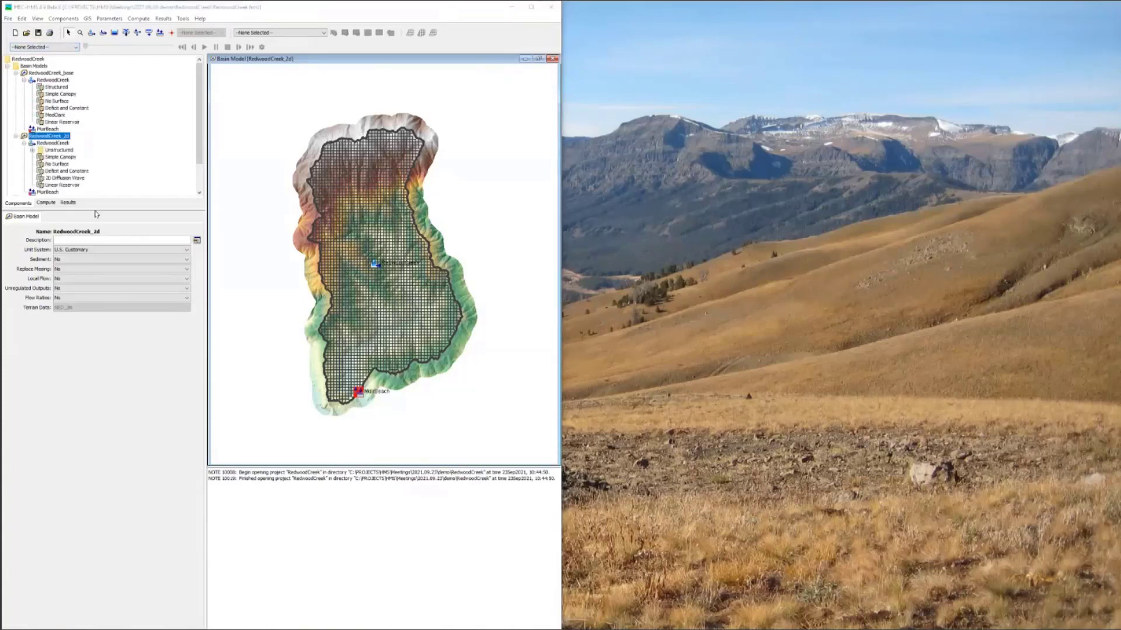
drag(91, 209, 90, 277)
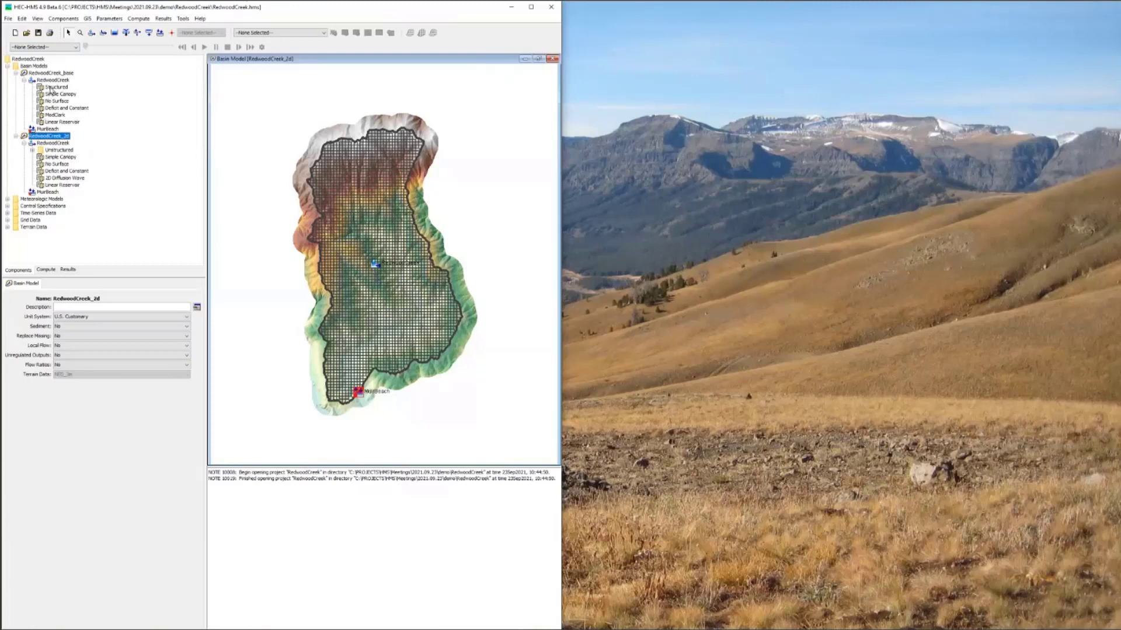
click(32, 150)
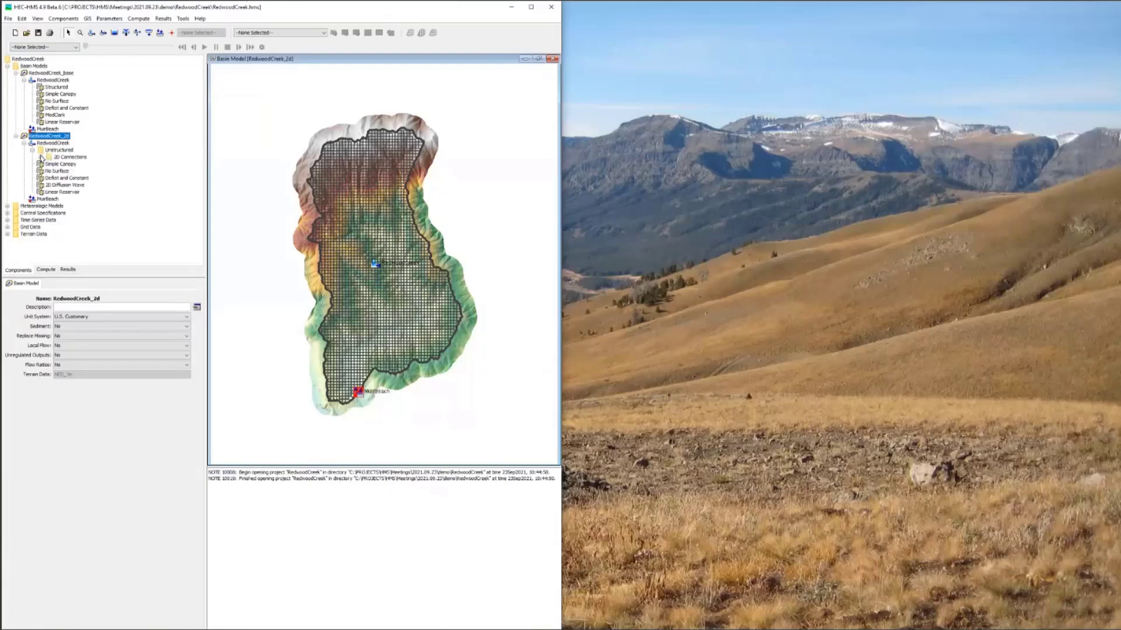
click(144, 163)
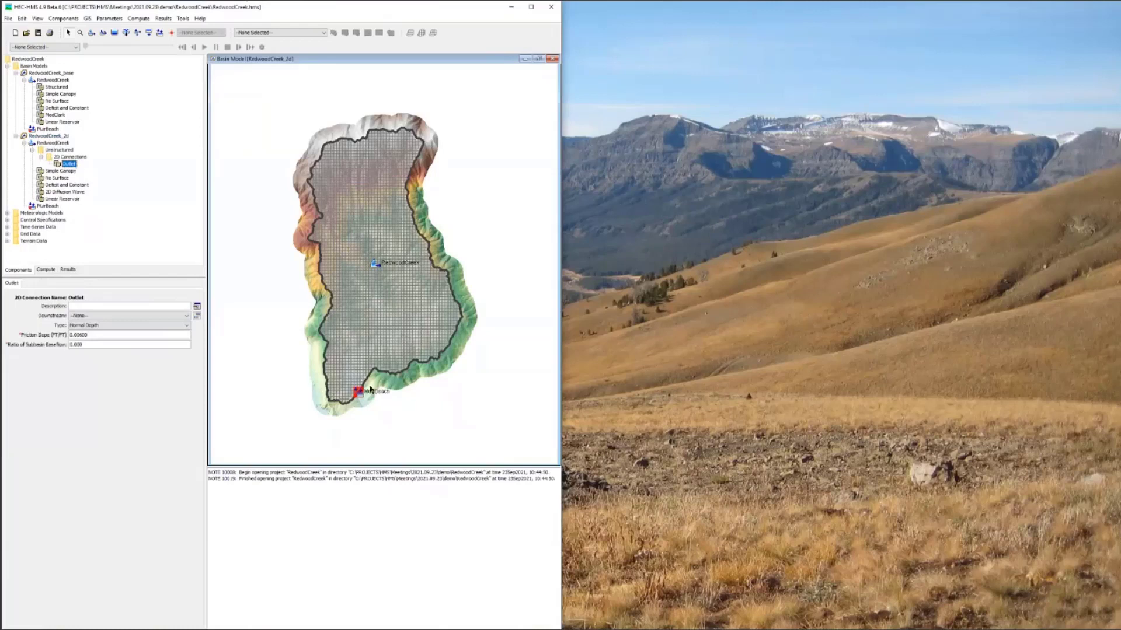
Step: Unlock the element locations of RedwoodCreek_2d and move the MuirBeach element just off the mesh's downstream edge to expose the boundary line
right_click(370, 409)
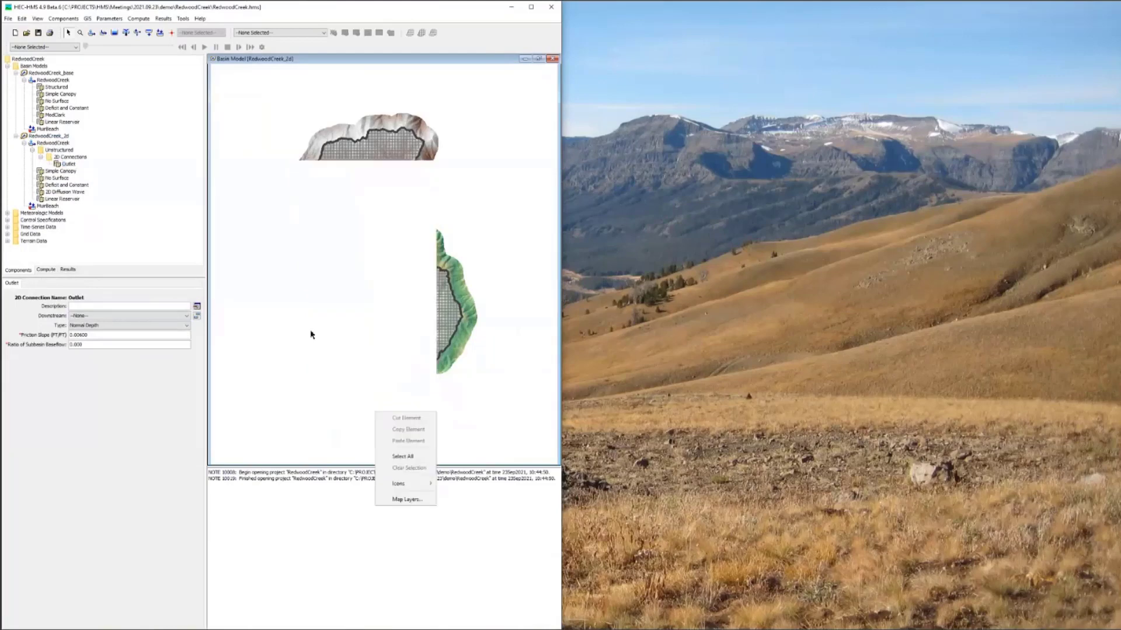
right_click(45, 136)
click(359, 393)
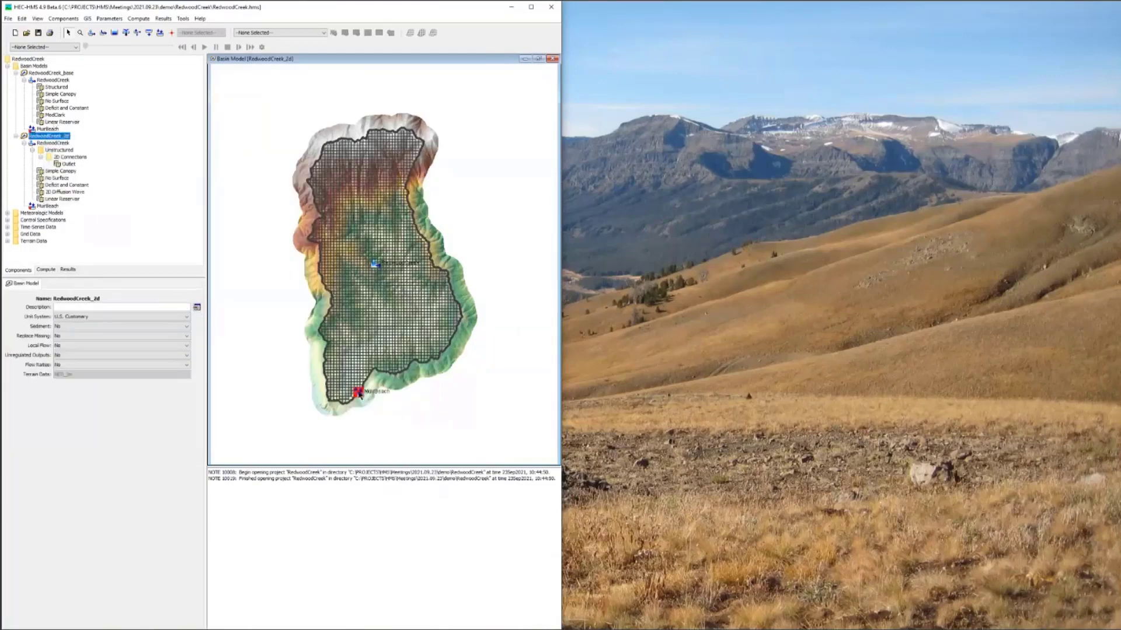
drag(361, 395, 369, 406)
scroll(361, 397, up, 1)
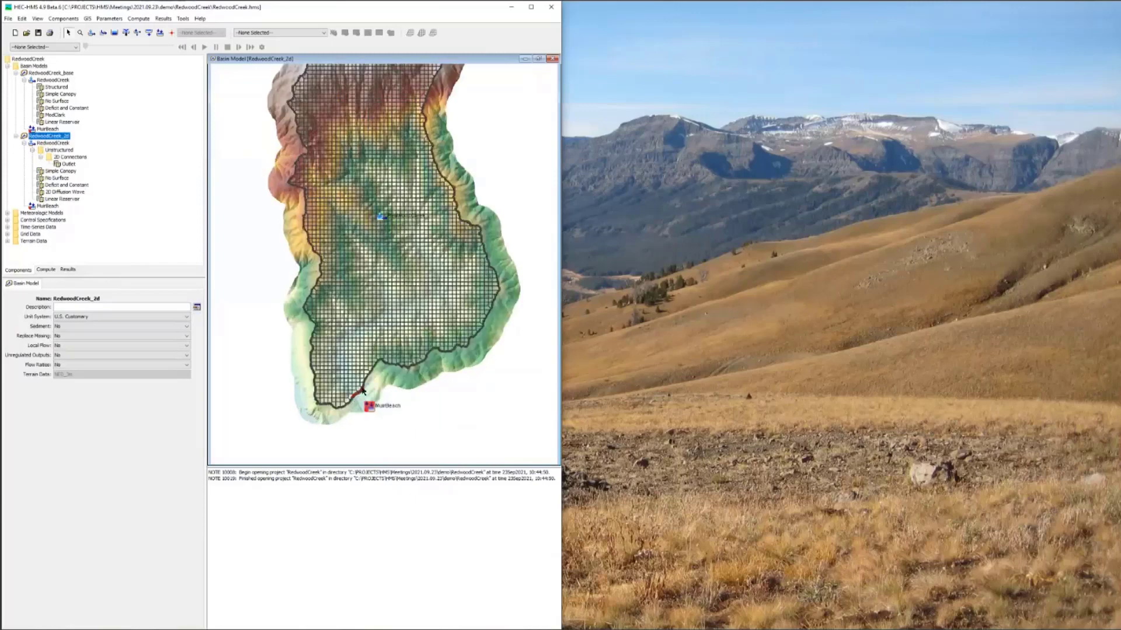
Step: Review the Outlet 2D connection's boundary condition types and keep Normal Depth selected
click(71, 164)
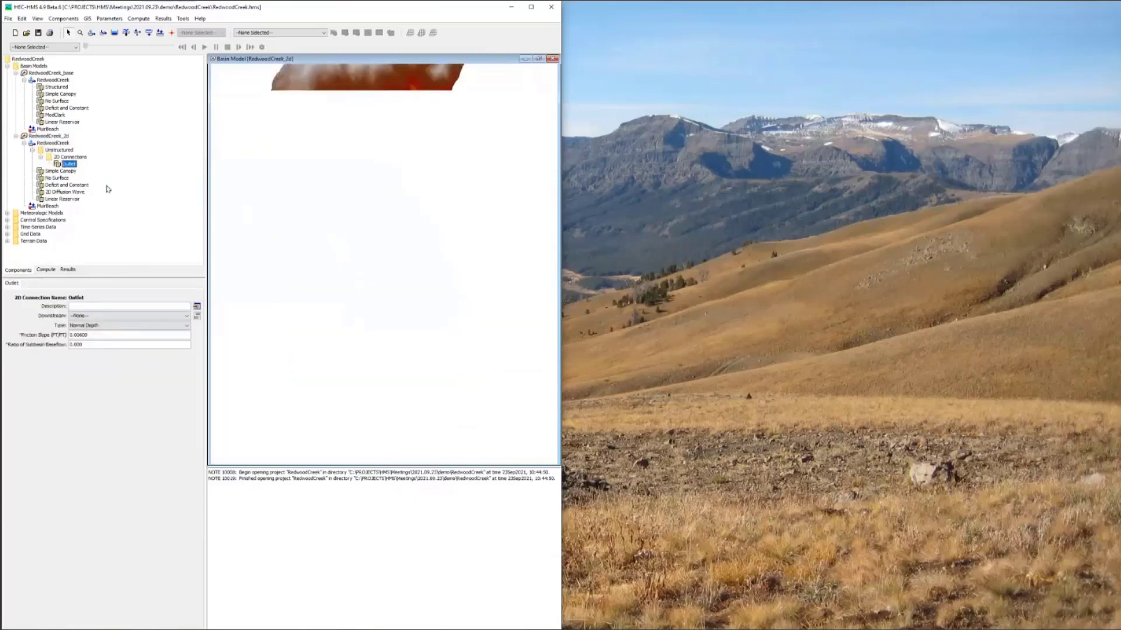
click(105, 327)
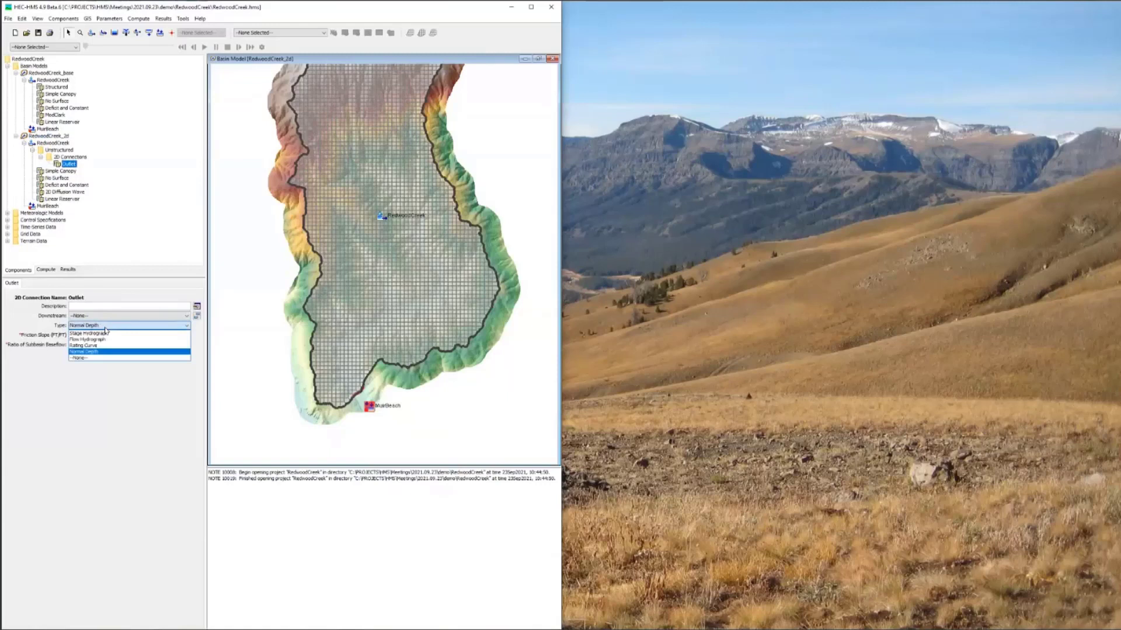
click(88, 351)
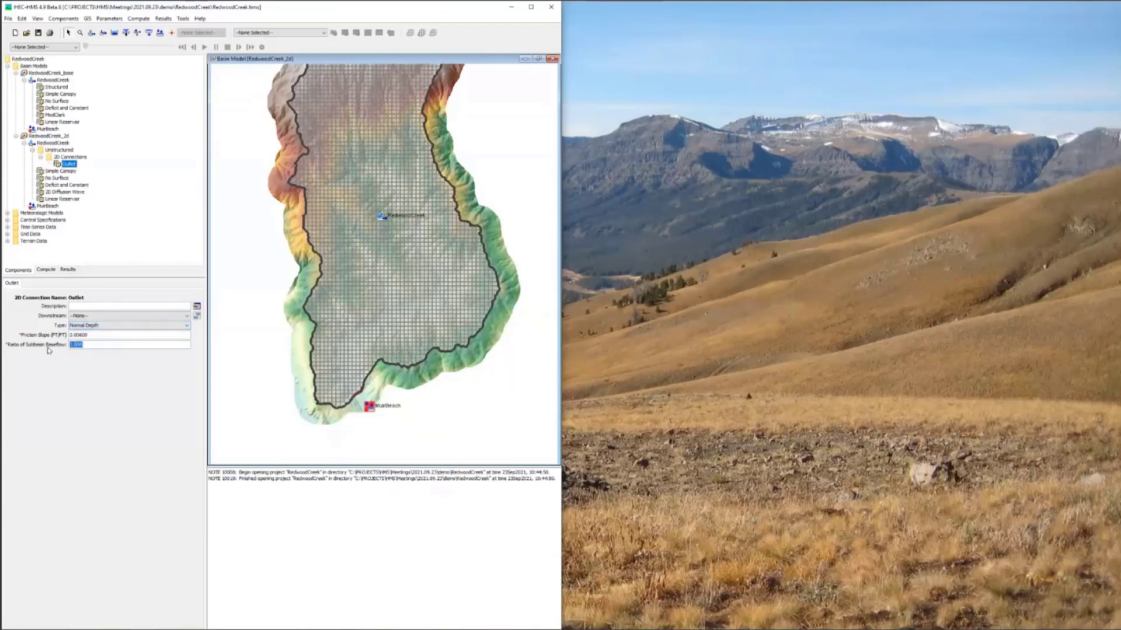
Step: Set the Outlet 2D connection's ratio of subbasin baseflow to 1.0 and its downstream element to MuirBeach
text(1.0)
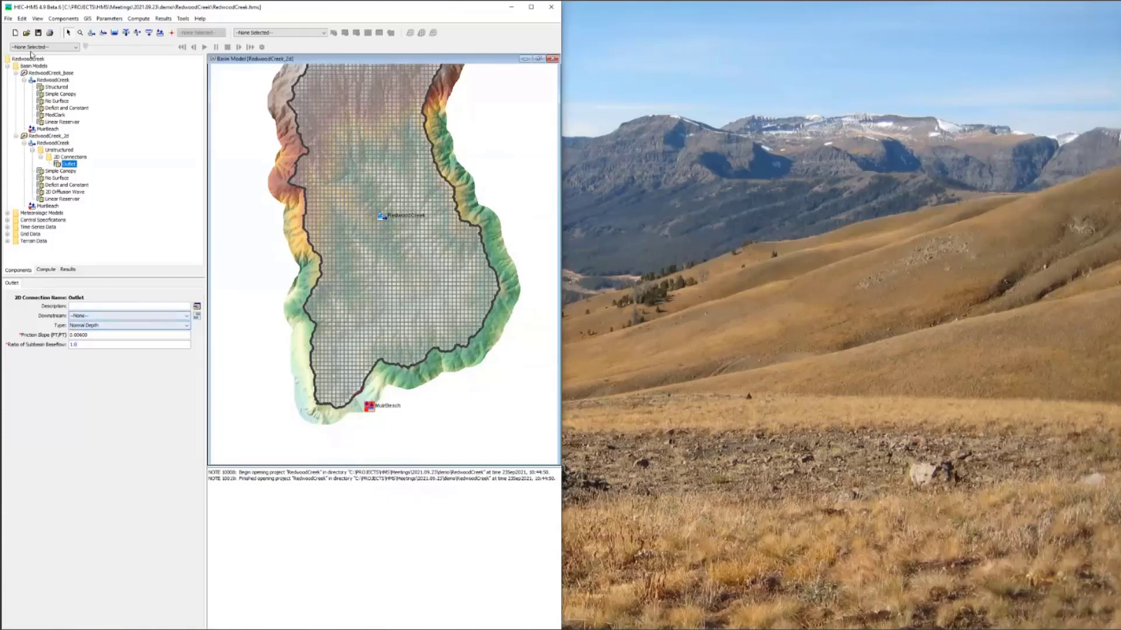
click(81, 316)
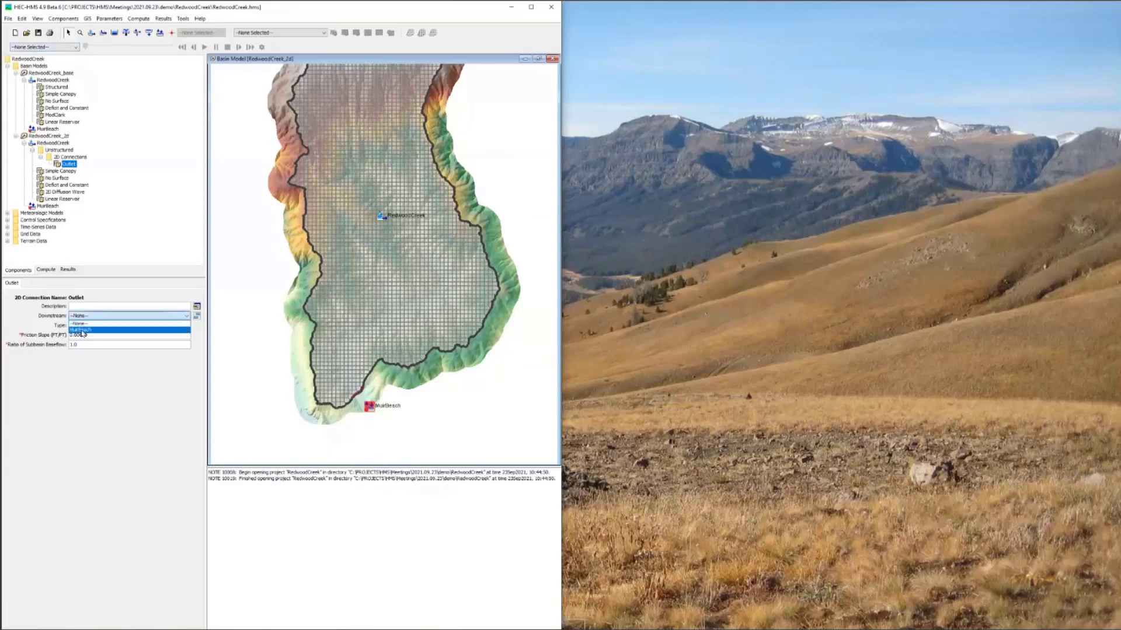
click(82, 330)
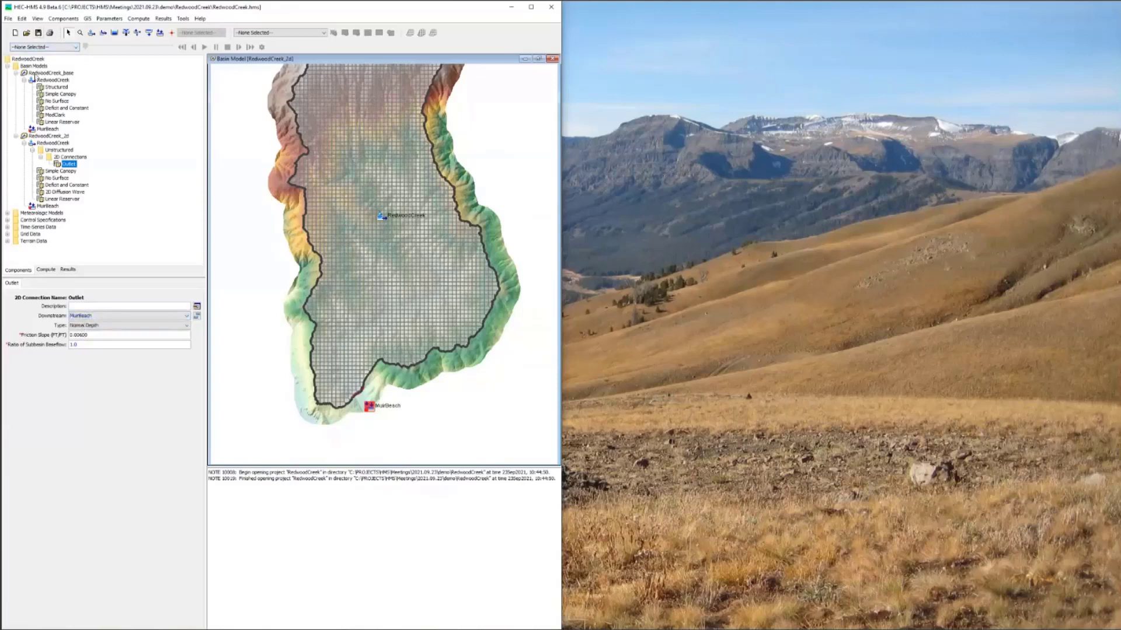
Step: Set the Apr2018 meteorologic model to include the subbasins of the RedwoodCreek_base and RedwoodCreek_2d basin models
click(8, 213)
click(38, 220)
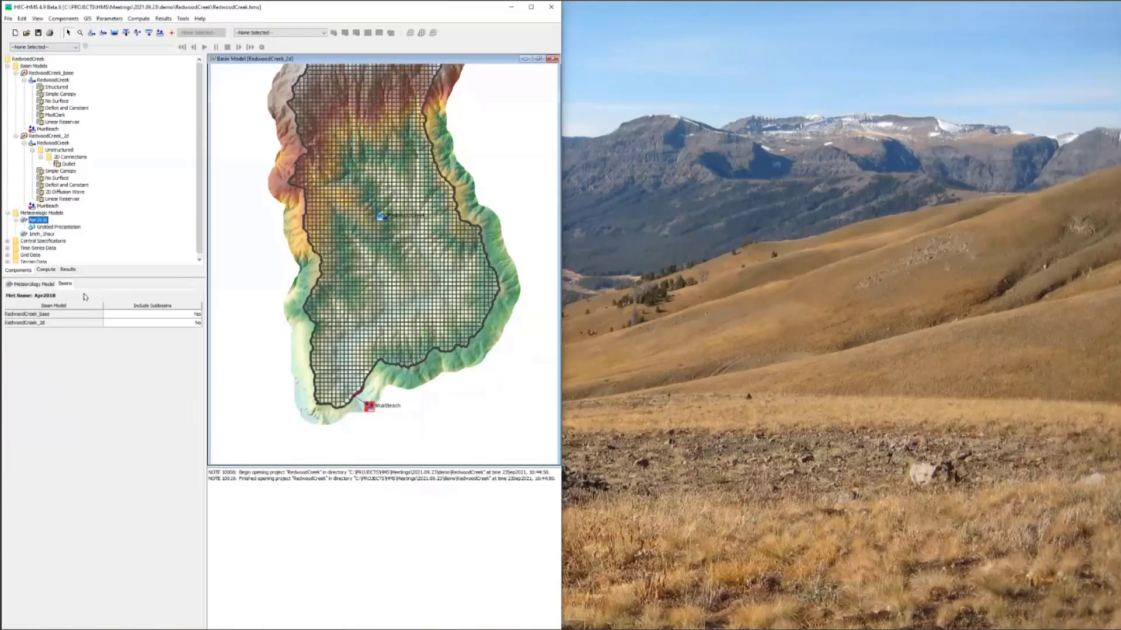
click(131, 323)
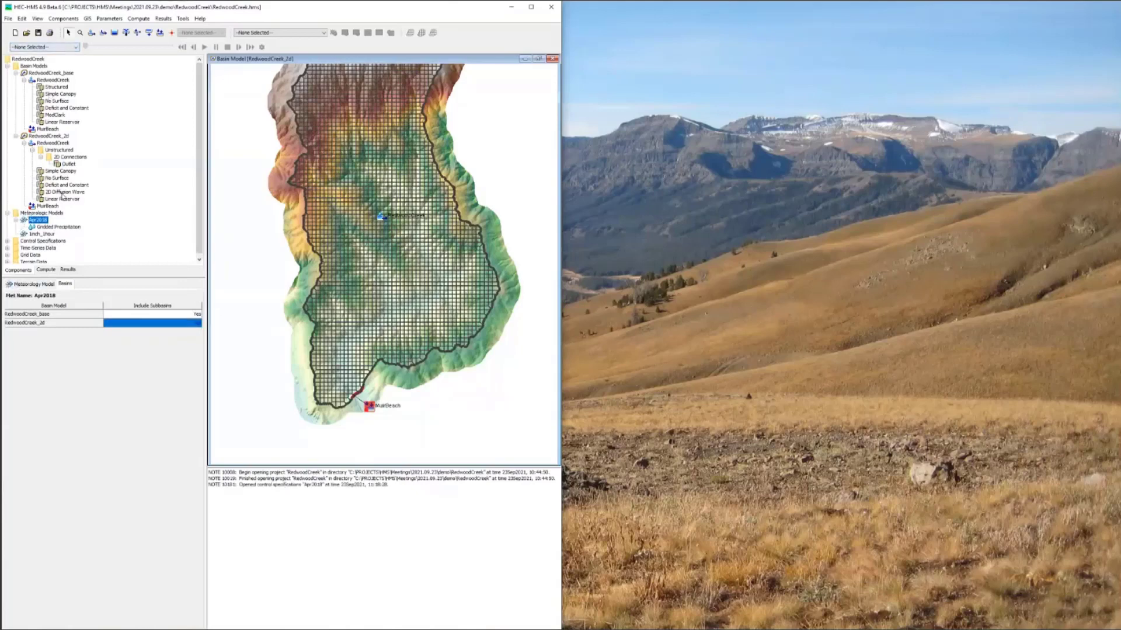
Step: Review the 2D Diffusion Wave transform settings of the RedwoodCreek_2d subbasin, including the time step methods and number of cores
click(62, 193)
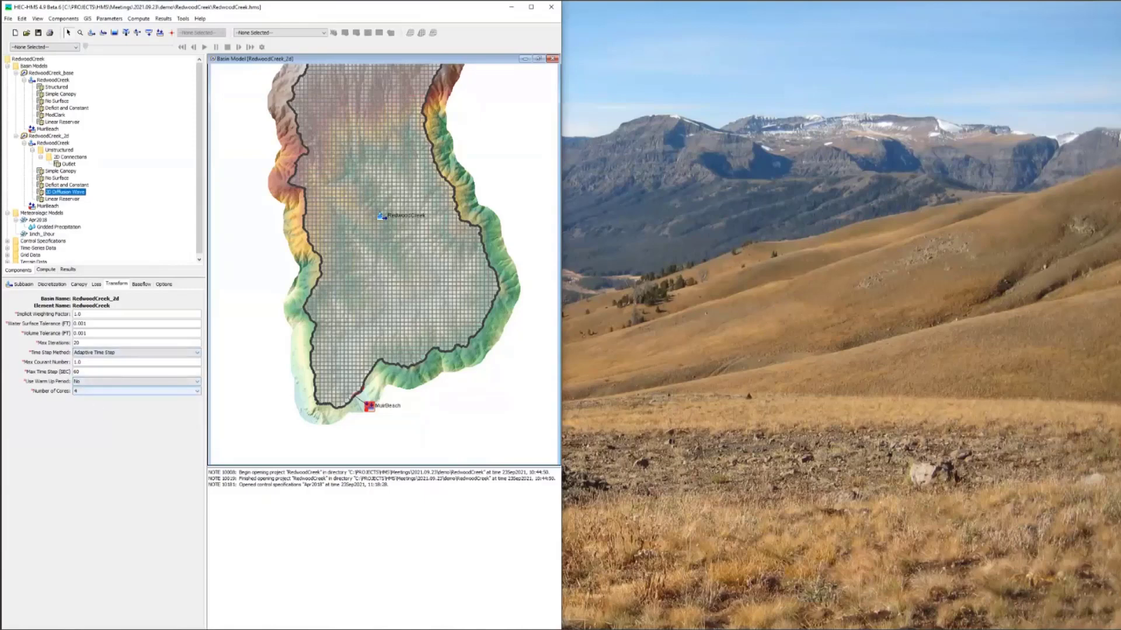
click(117, 354)
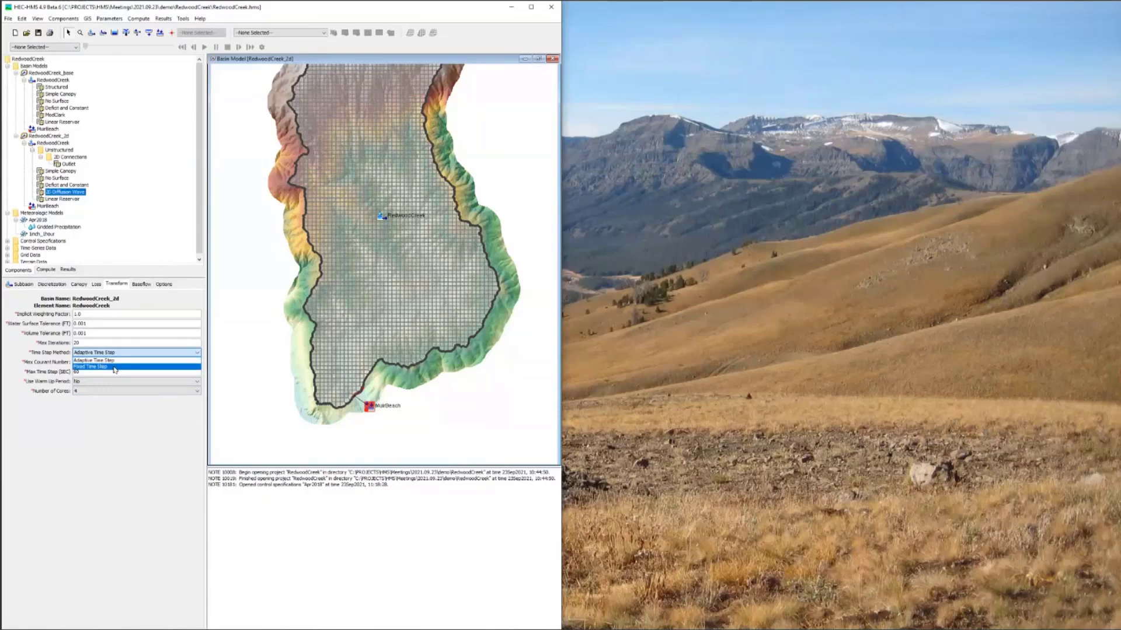
click(95, 393)
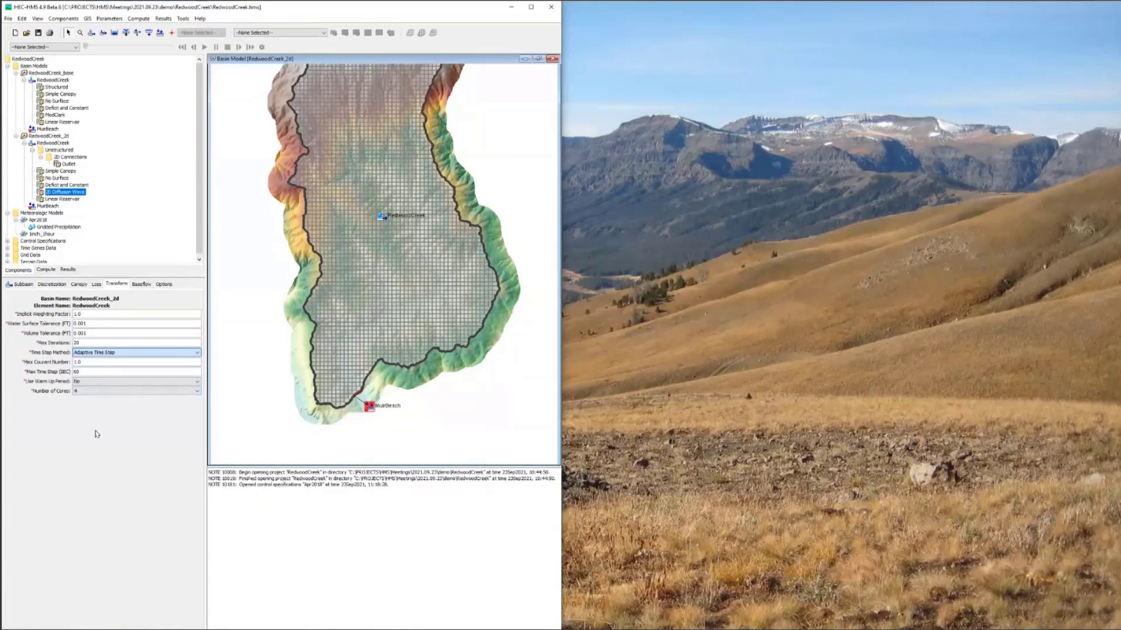
click(92, 393)
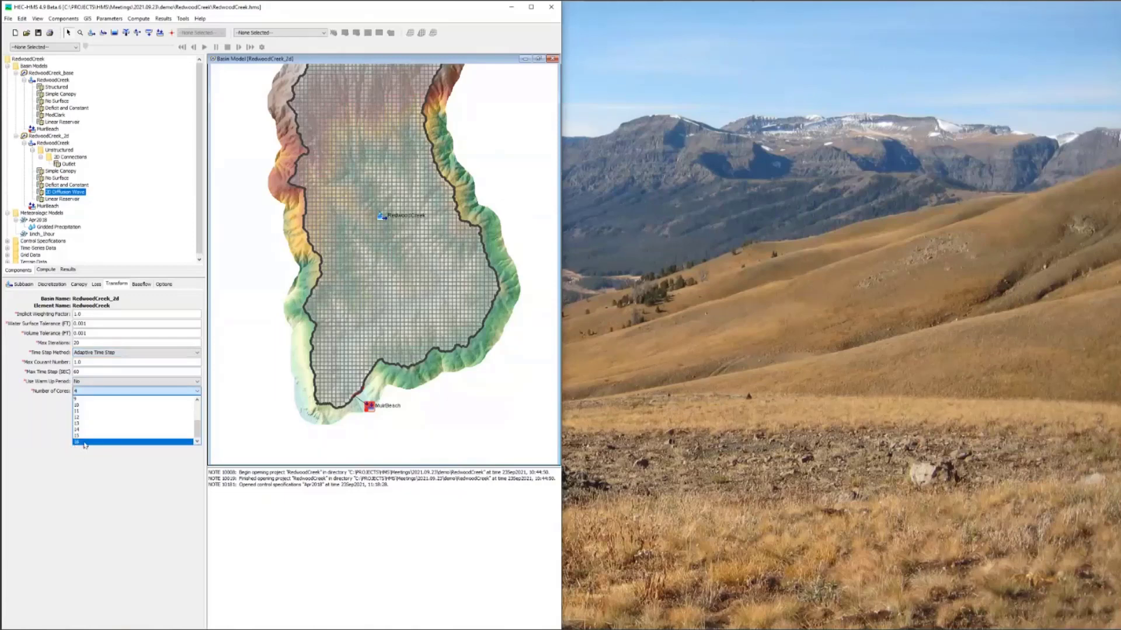
scroll(82, 402, up, 3)
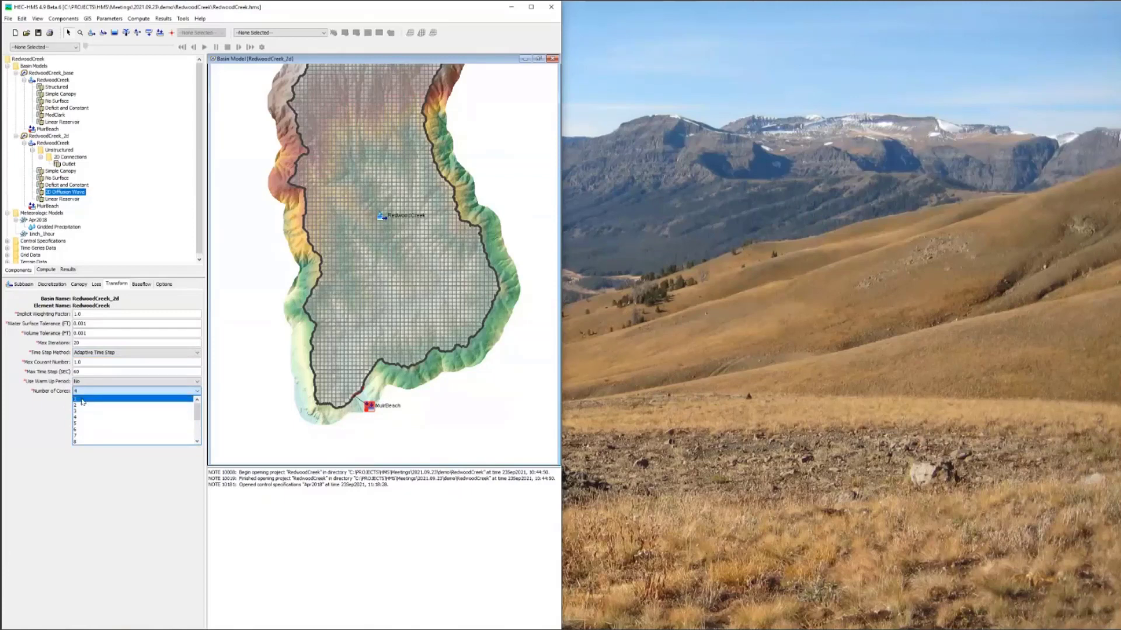
click(44, 412)
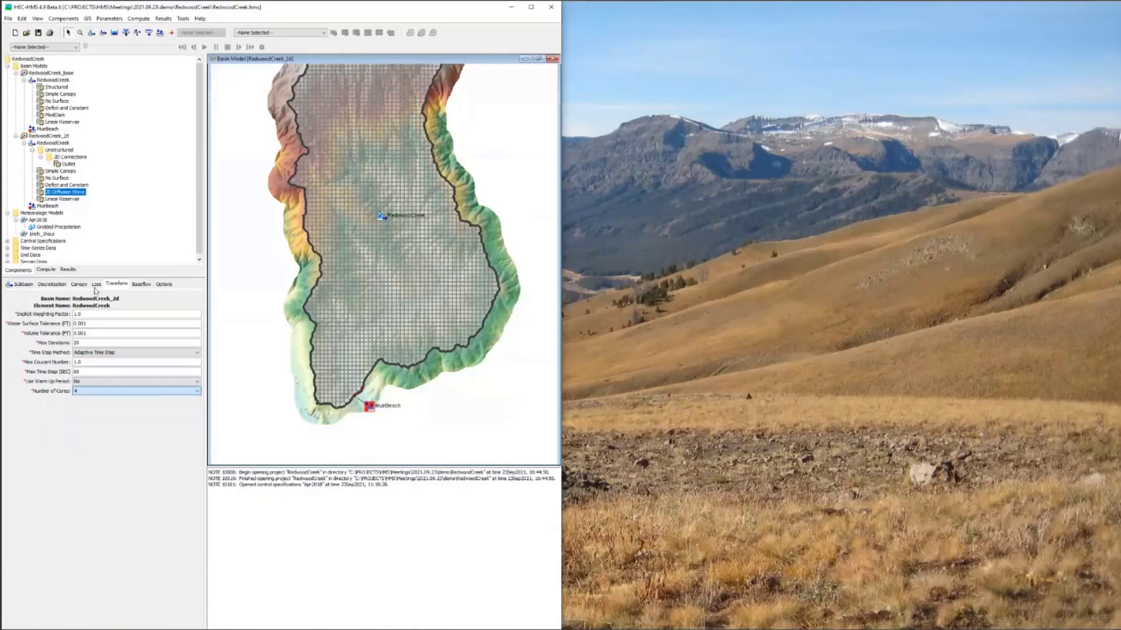
Step: Create a simulation run named Apr2018_2d from the RedwoodCreek_2d basin model and Apr2018 meteorologic model, and compute it
click(146, 19)
click(244, 30)
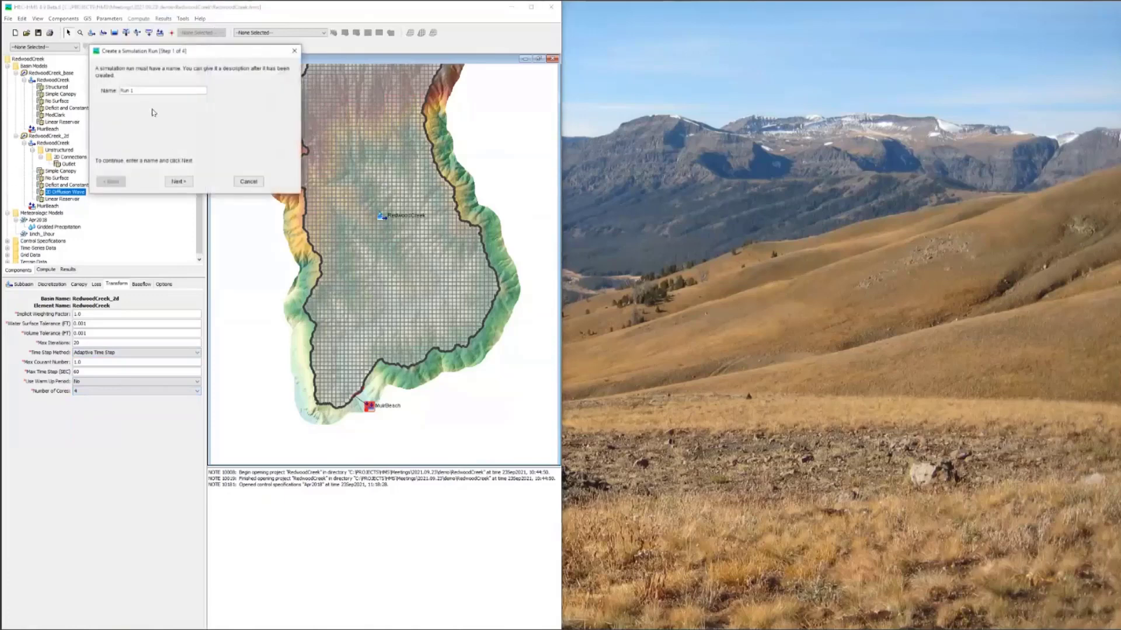
drag(136, 91, 97, 90)
text(Apr2018_2d)
click(186, 183)
click(186, 182)
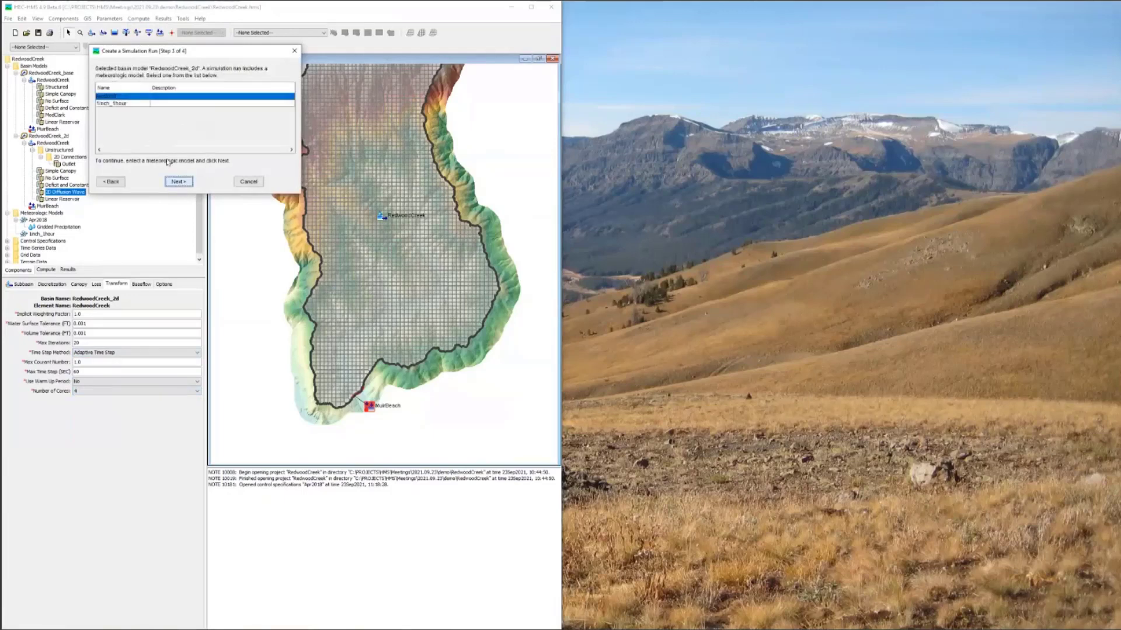
click(178, 181)
click(178, 181)
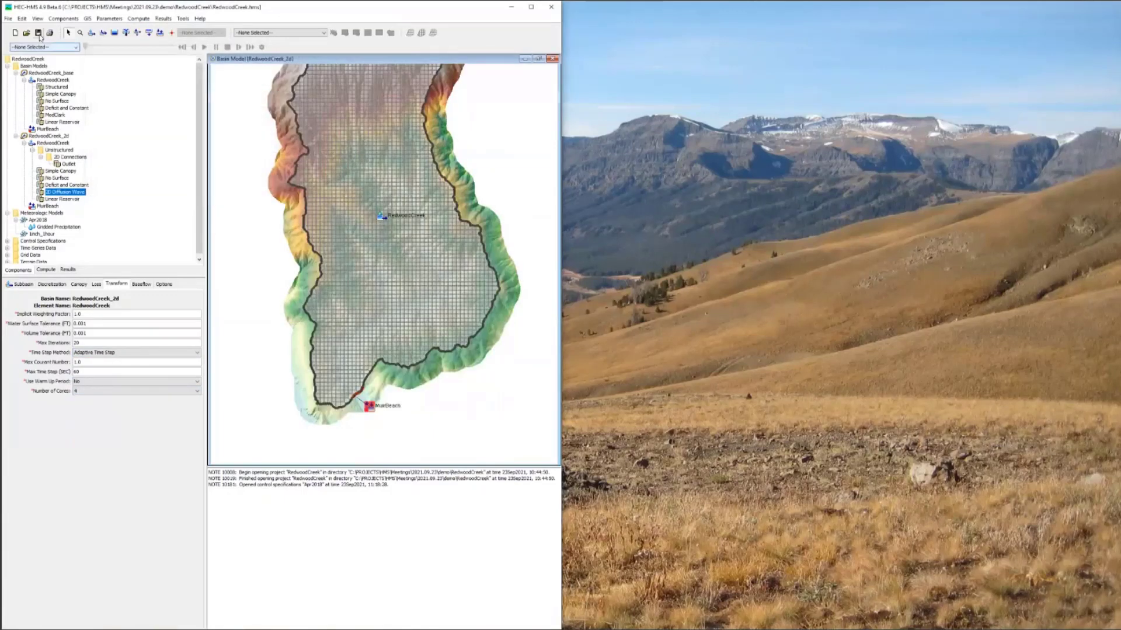
click(280, 33)
click(263, 46)
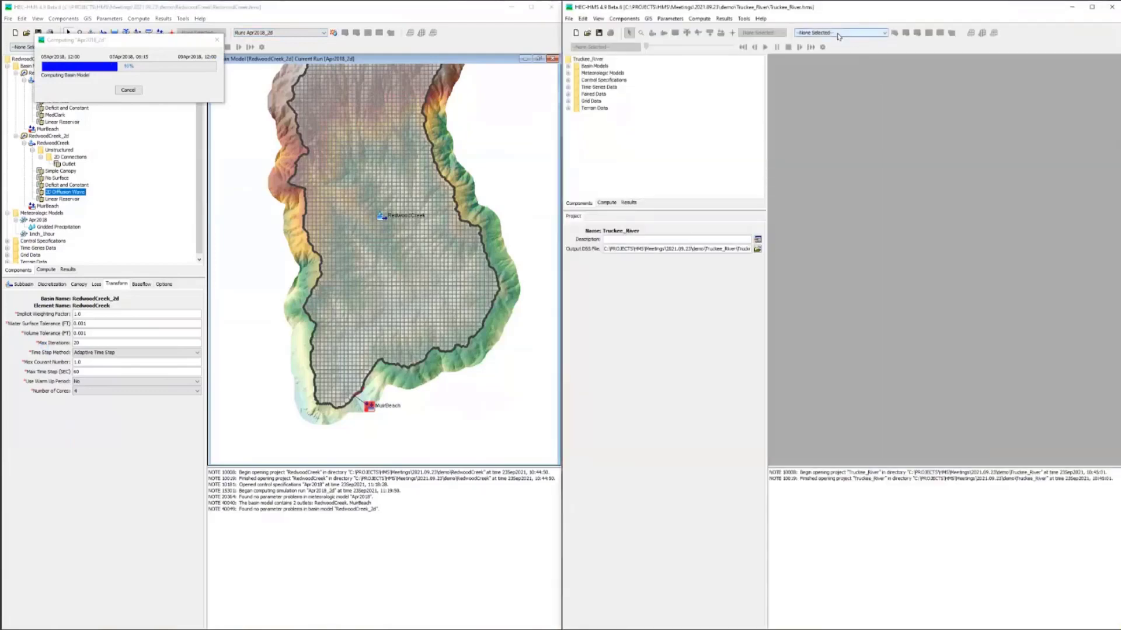
Step: In the Truckee_River project, select the Jan_1997_2D run and open the Jan_1997_2D basin model in a maximized map
click(838, 35)
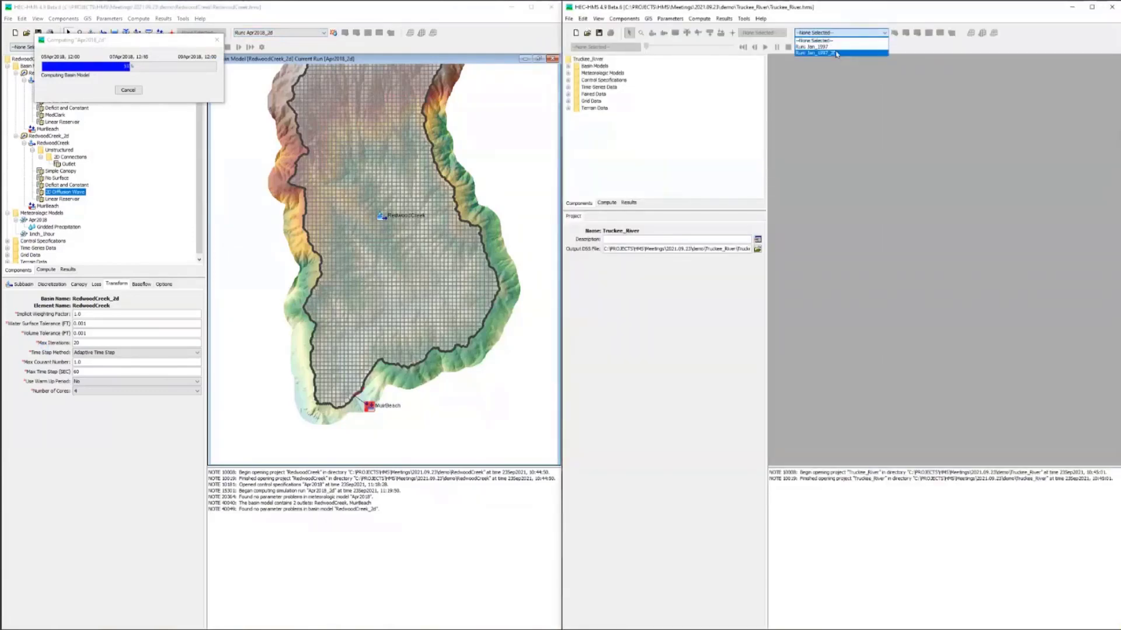
click(568, 67)
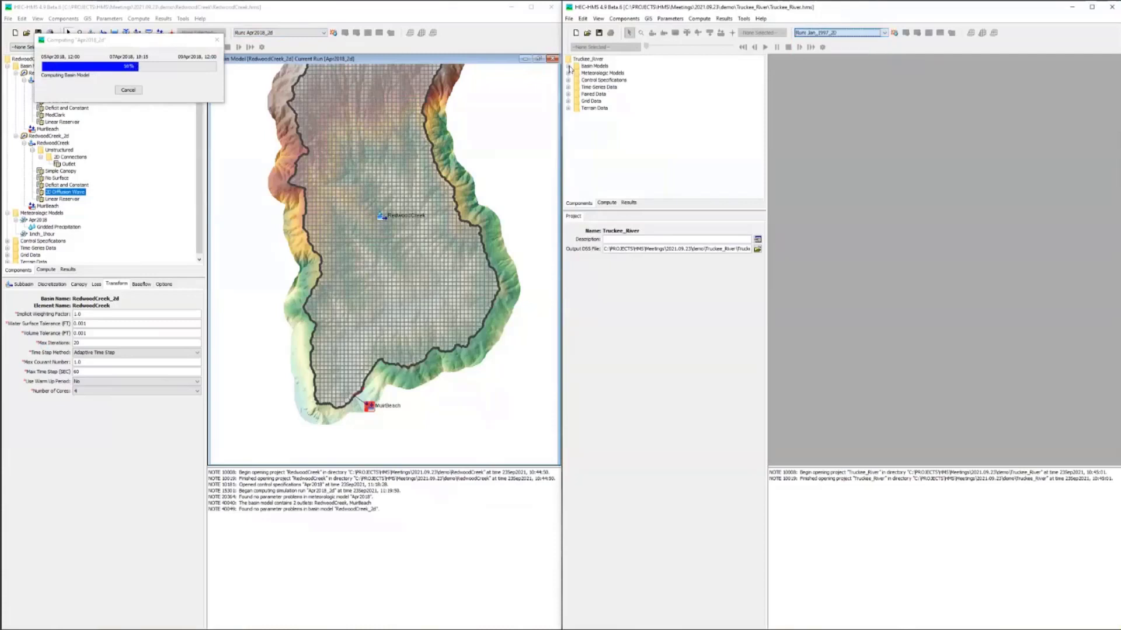
click(604, 80)
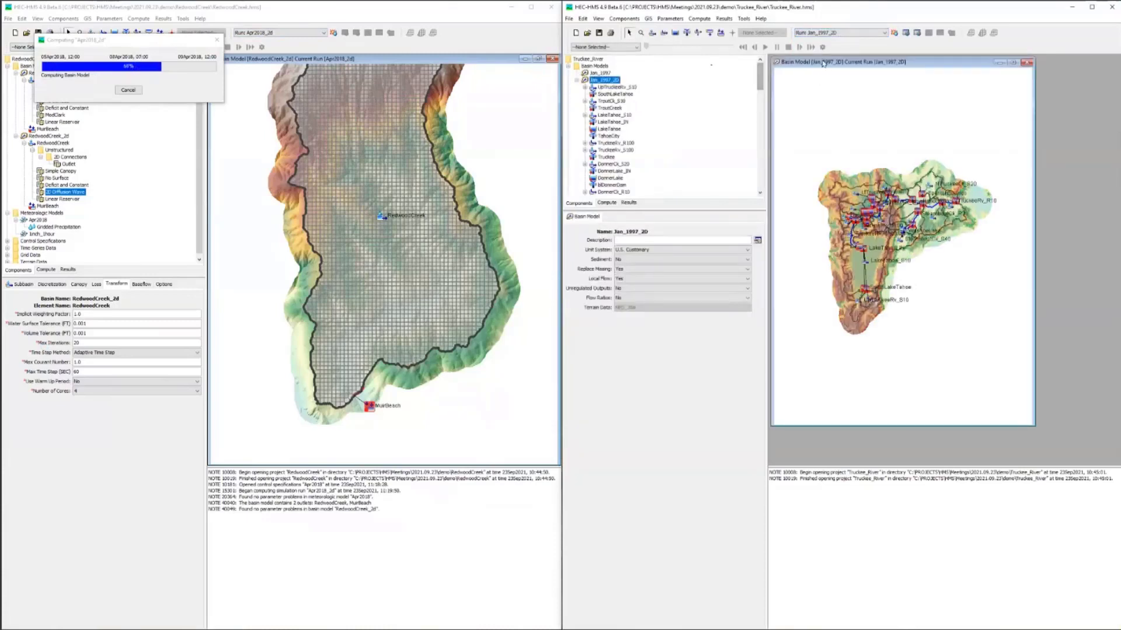
double_click(823, 63)
scroll(906, 104, up, 3)
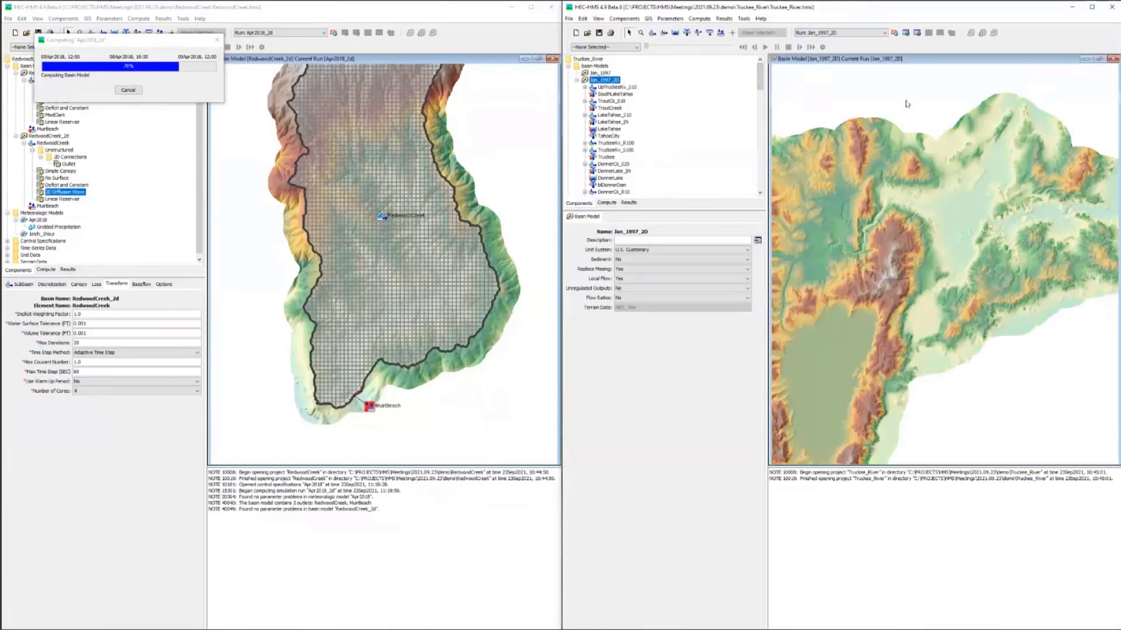
Step: Display the Discretization layer on the Jan_1997_2D basin map and examine the dense RenoSparks 2D mesh
right_click(907, 104)
click(934, 188)
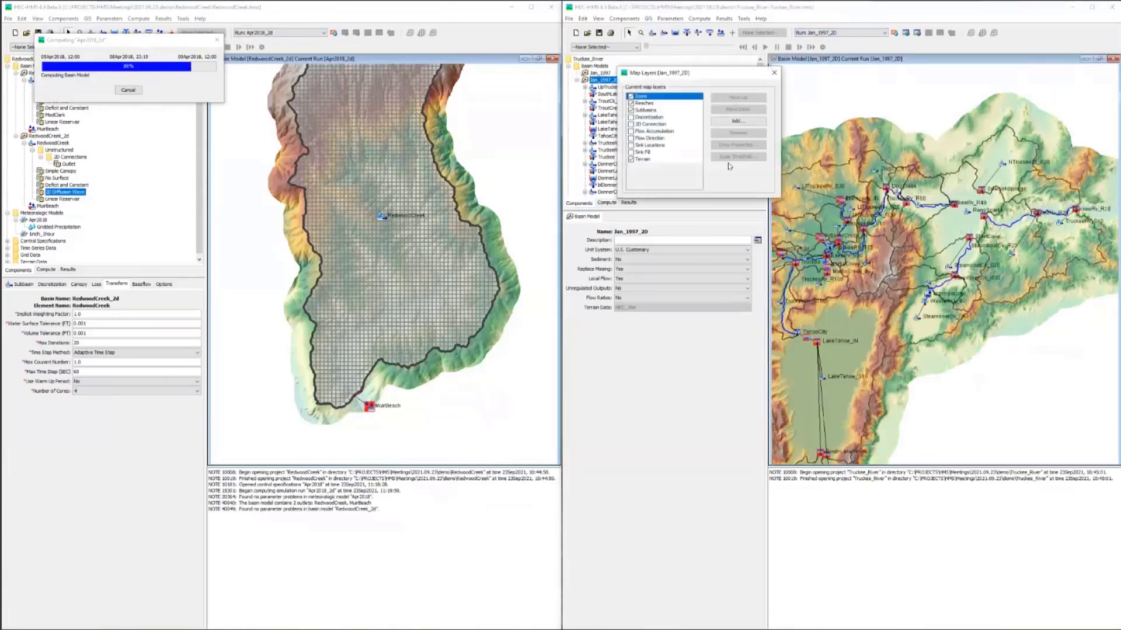
click(646, 117)
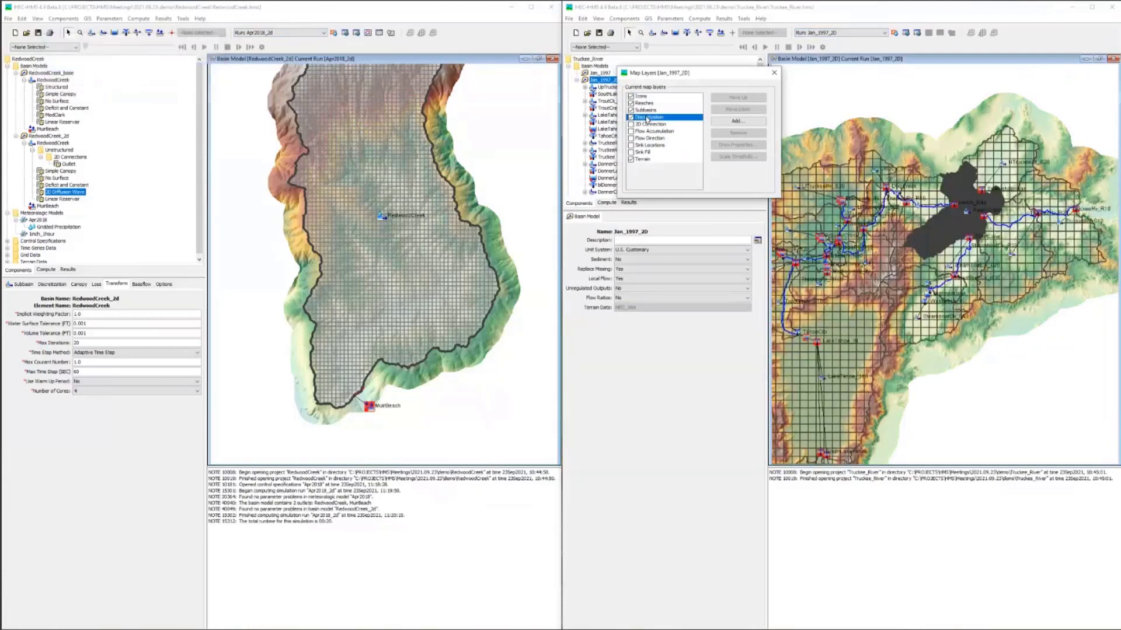
click(774, 72)
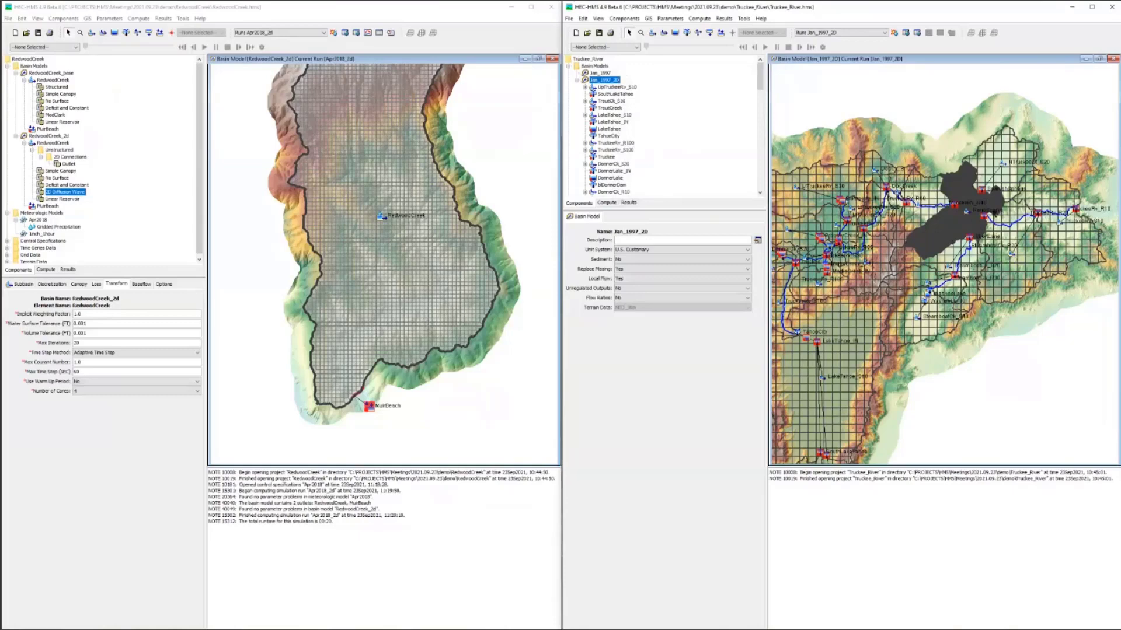
scroll(995, 213, up, 2)
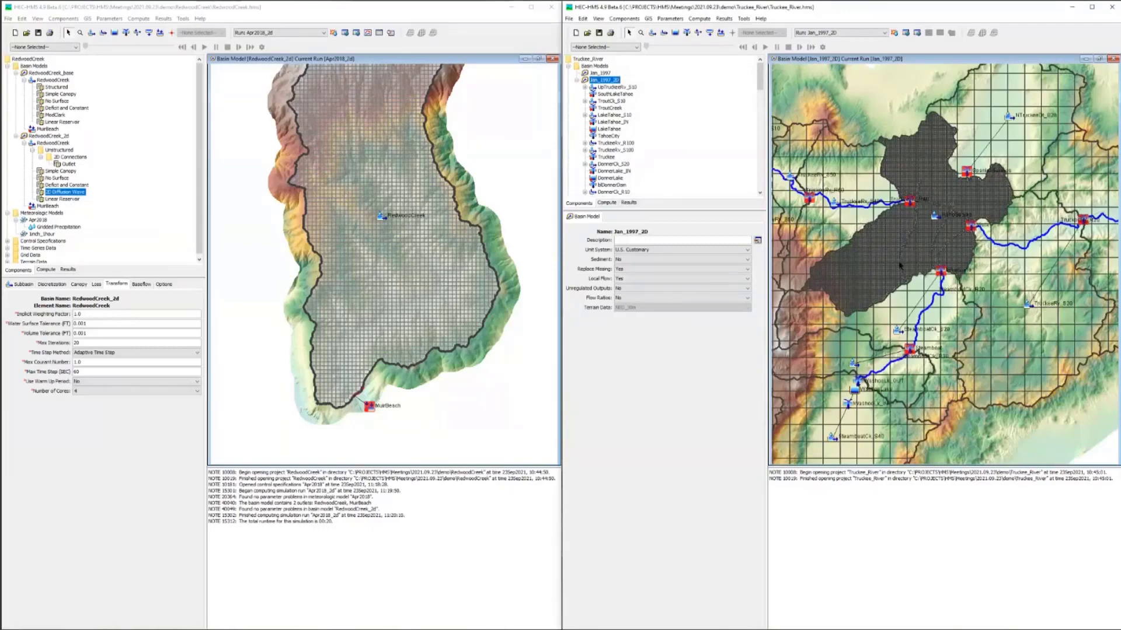
scroll(923, 194, up, 3)
scroll(900, 286, down, 3)
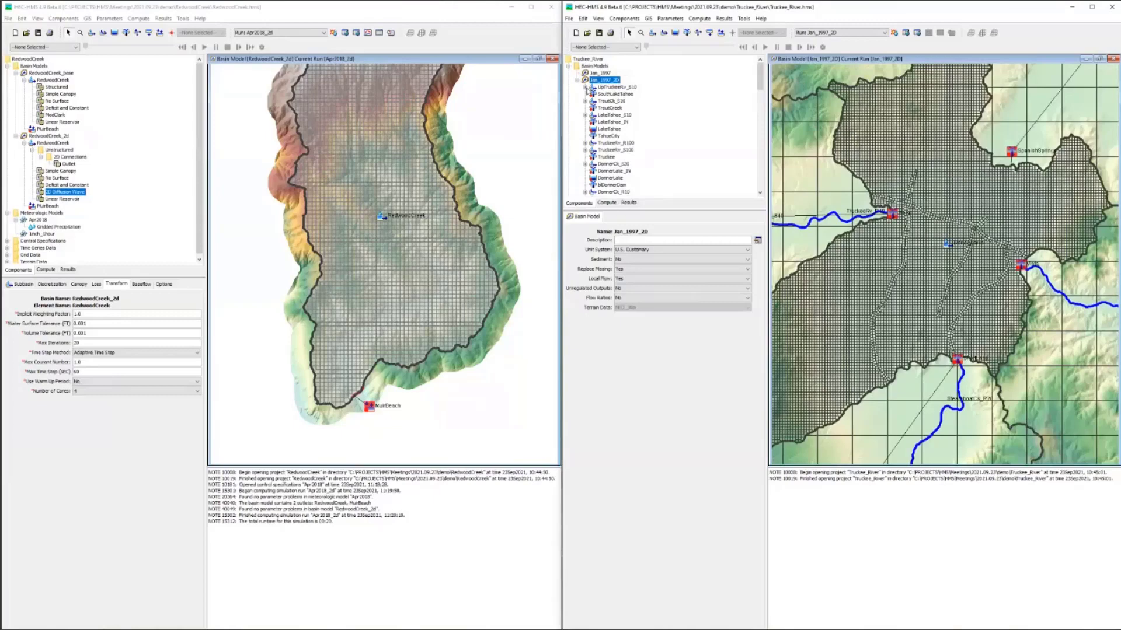
Step: View the list of 2D connections in the RenoSparks subbasin's unstructured discretization
scroll(597, 92, down, 10)
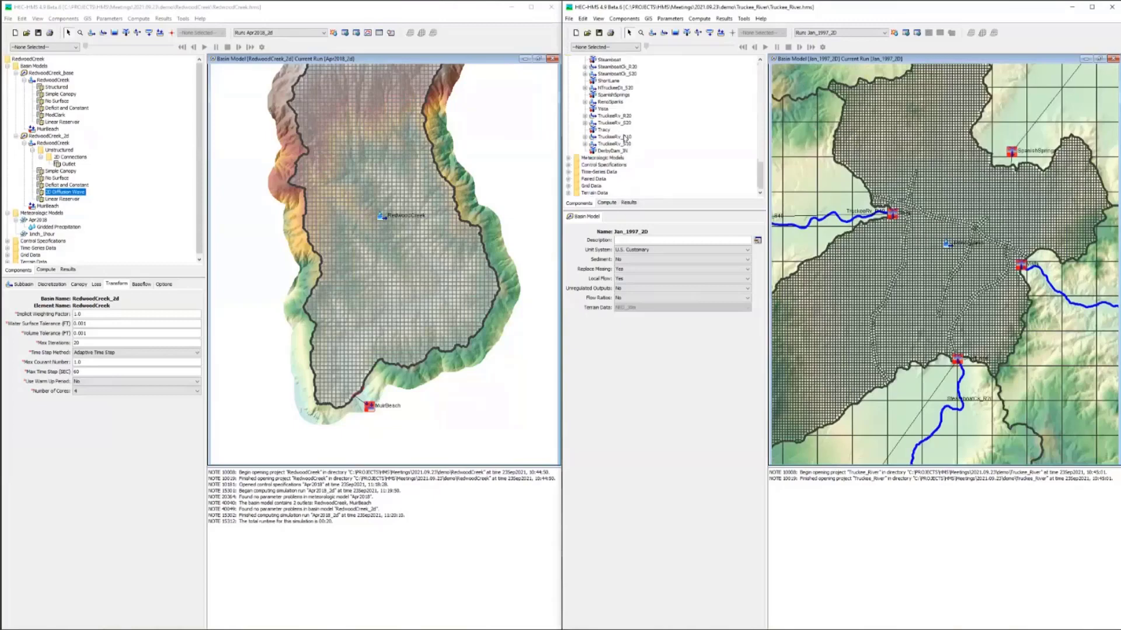
click(585, 102)
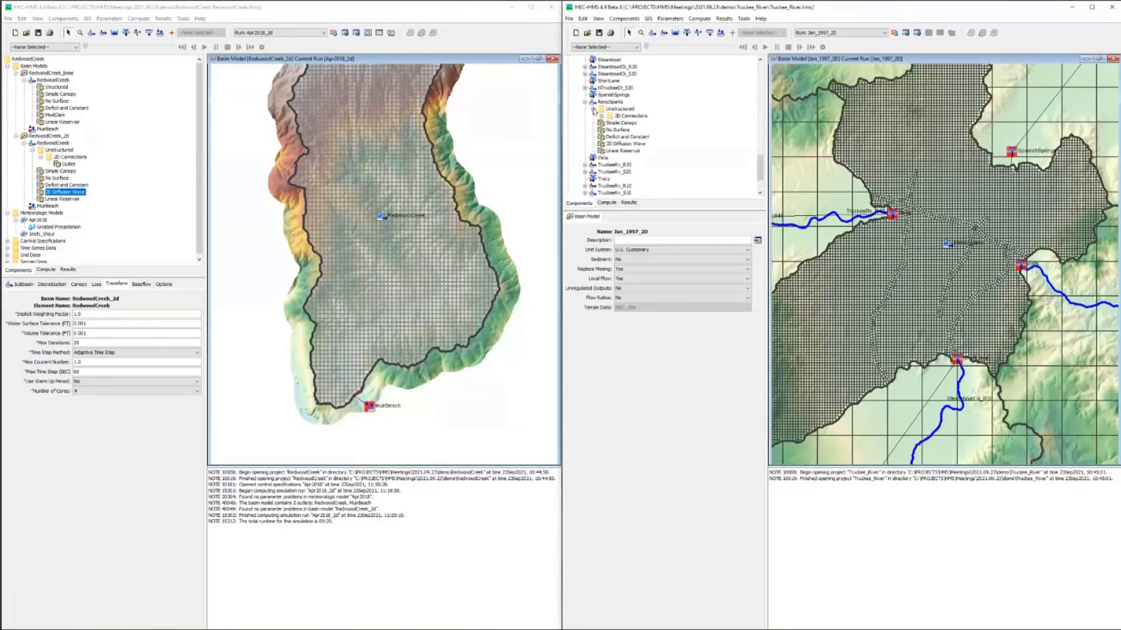
click(593, 109)
click(601, 116)
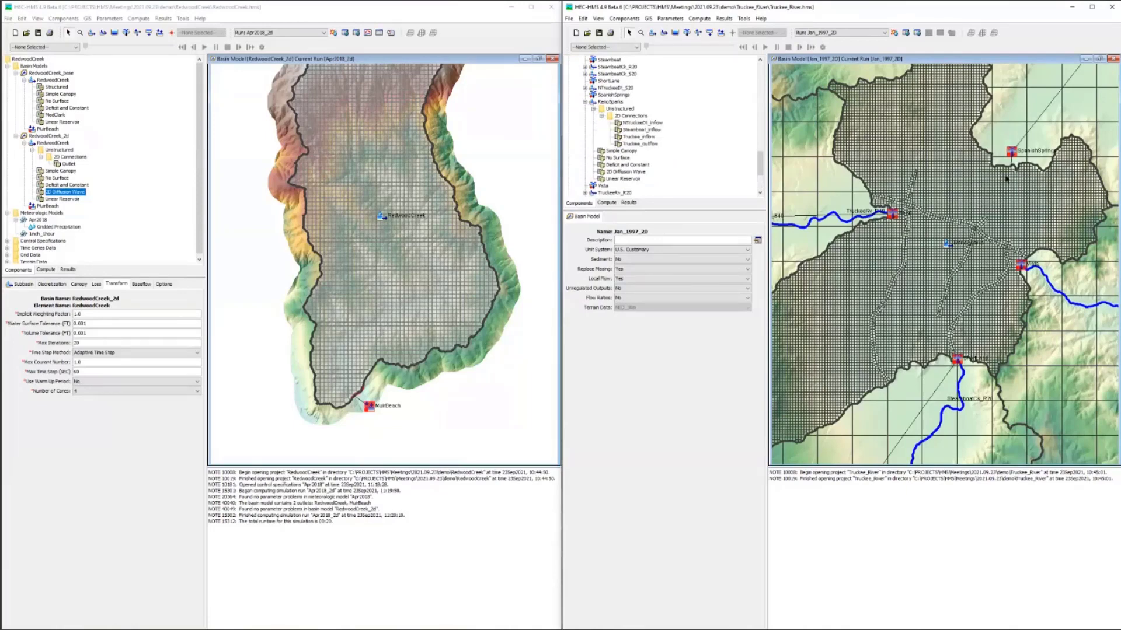
Step: Display the 2D Connection layer on the Jan_1997_2D basin map
right_click(809, 79)
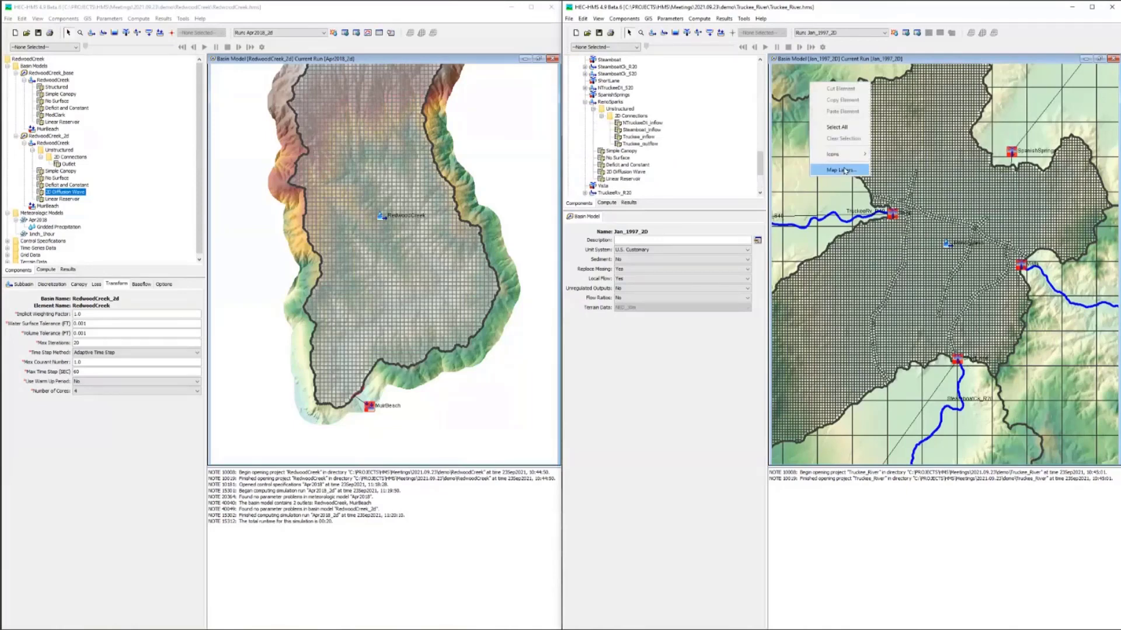
click(834, 168)
click(631, 125)
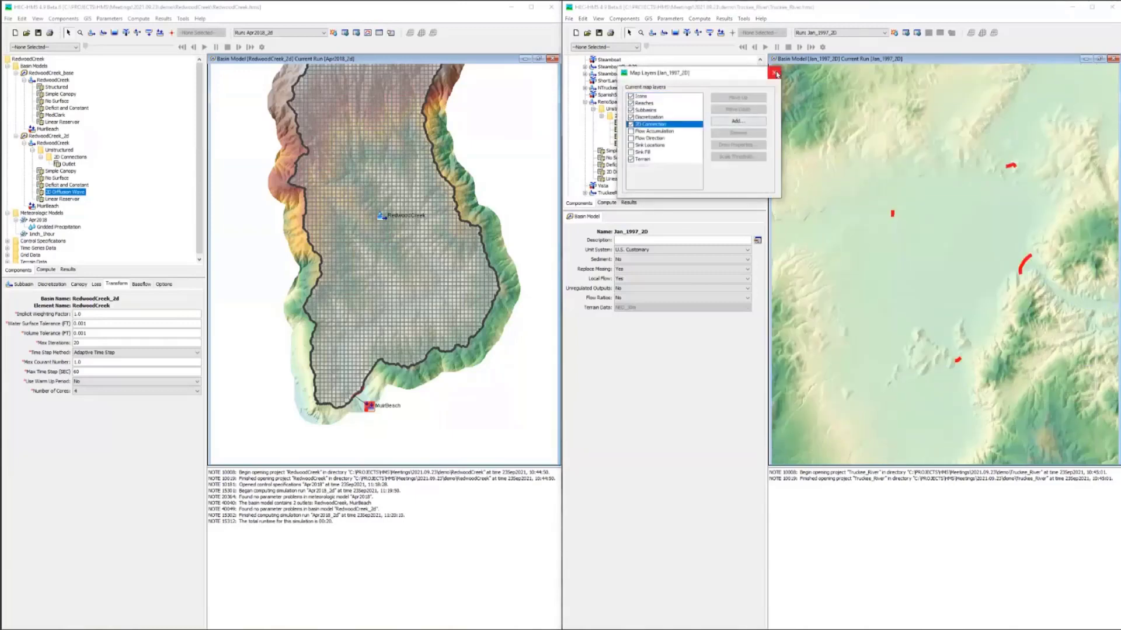
click(774, 73)
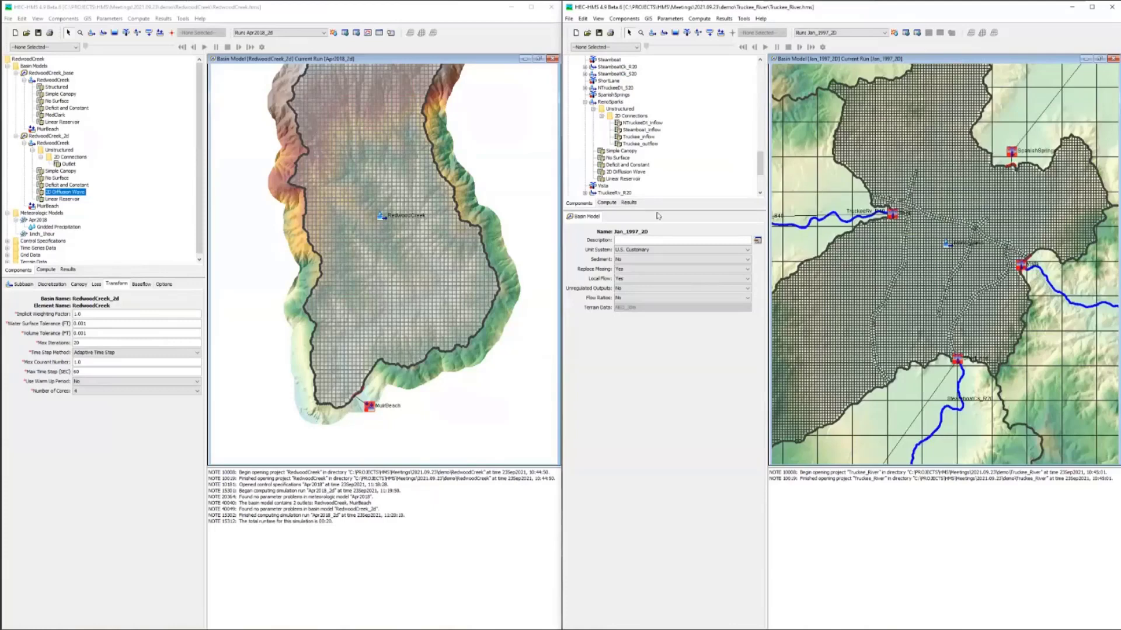
Step: Browse the Jan_1997_2D run's results to the RenoSparks subbasin's 2D connections and enlarge the results tree
click(628, 203)
click(569, 67)
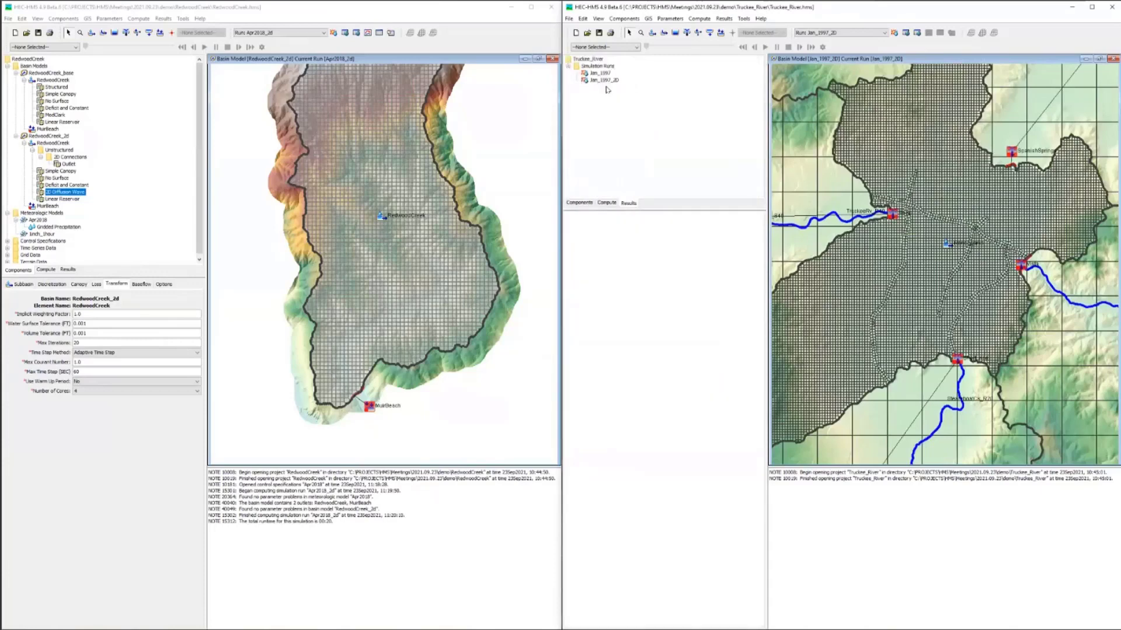
click(604, 81)
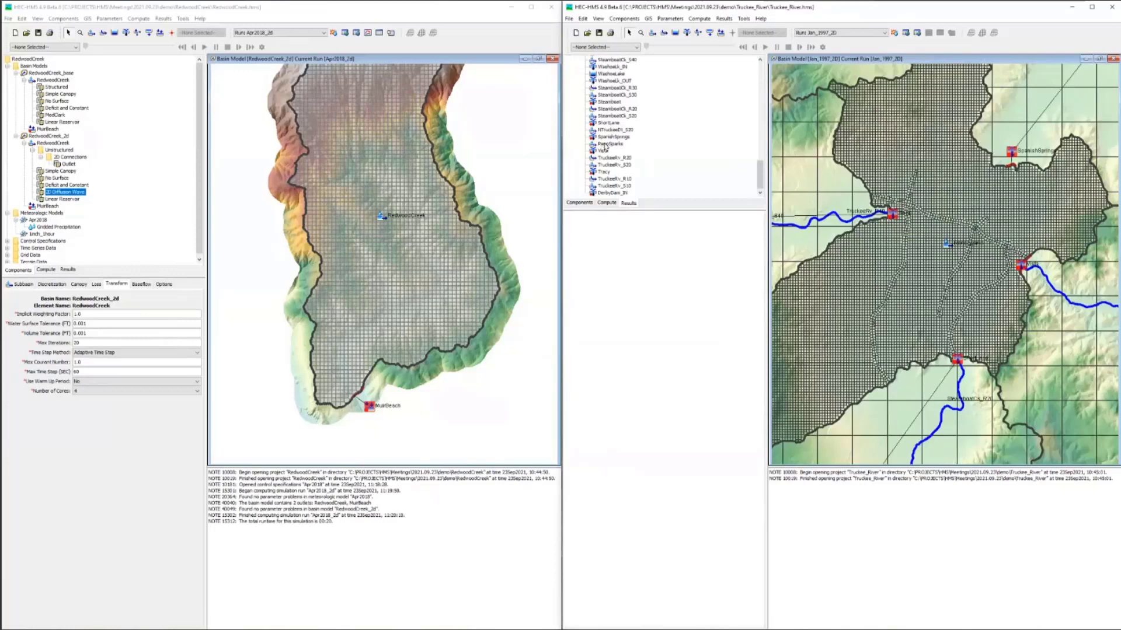
double_click(606, 145)
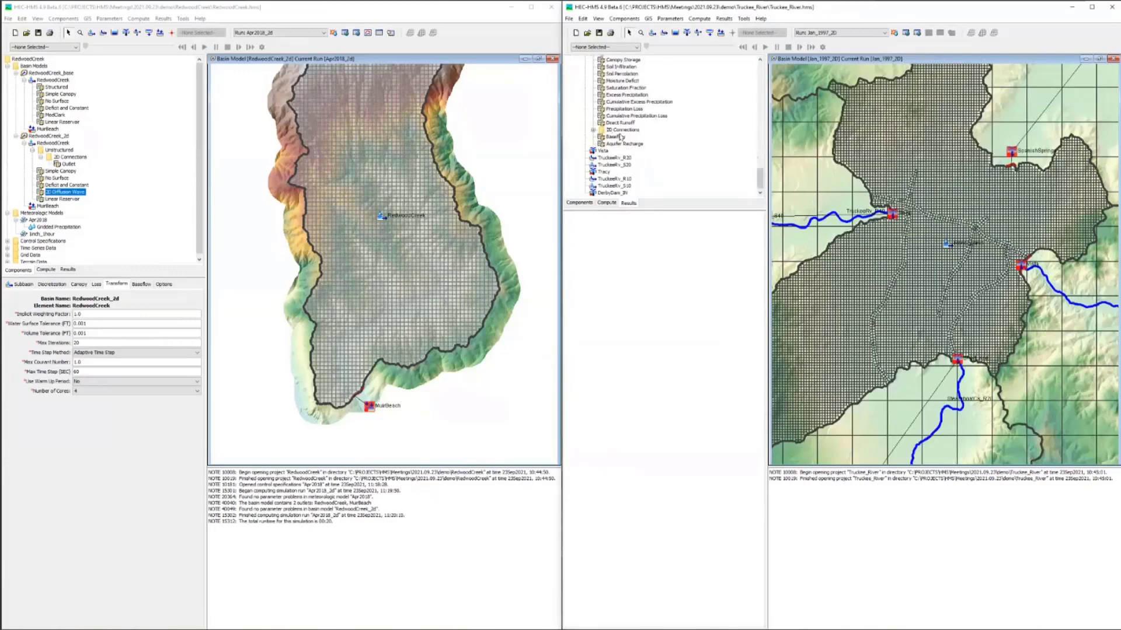
click(593, 131)
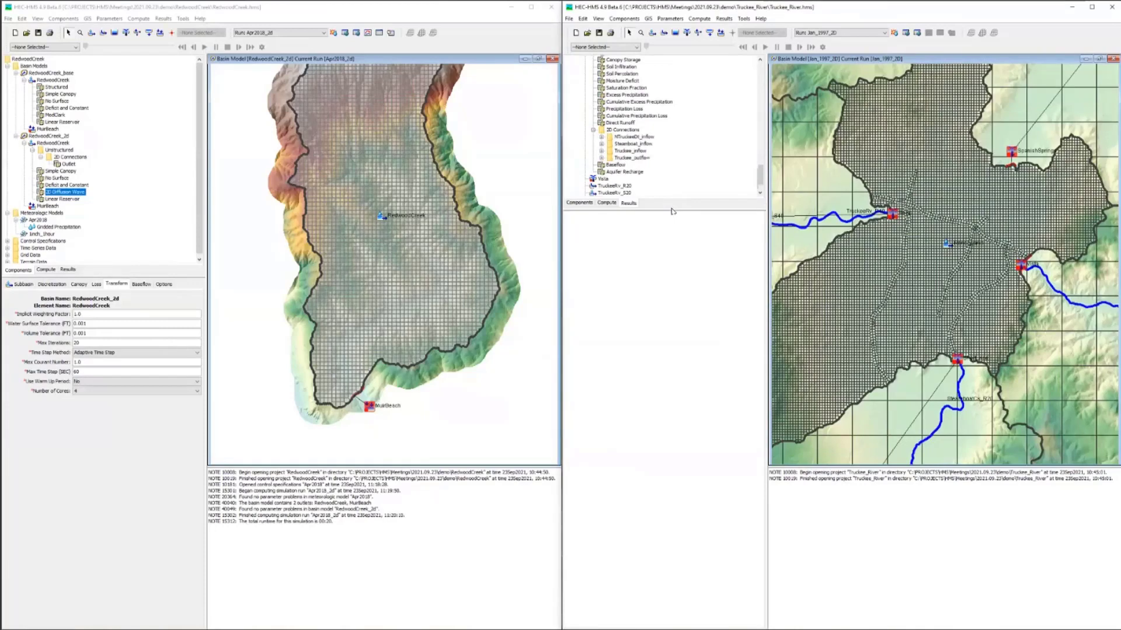
drag(672, 211, 660, 296)
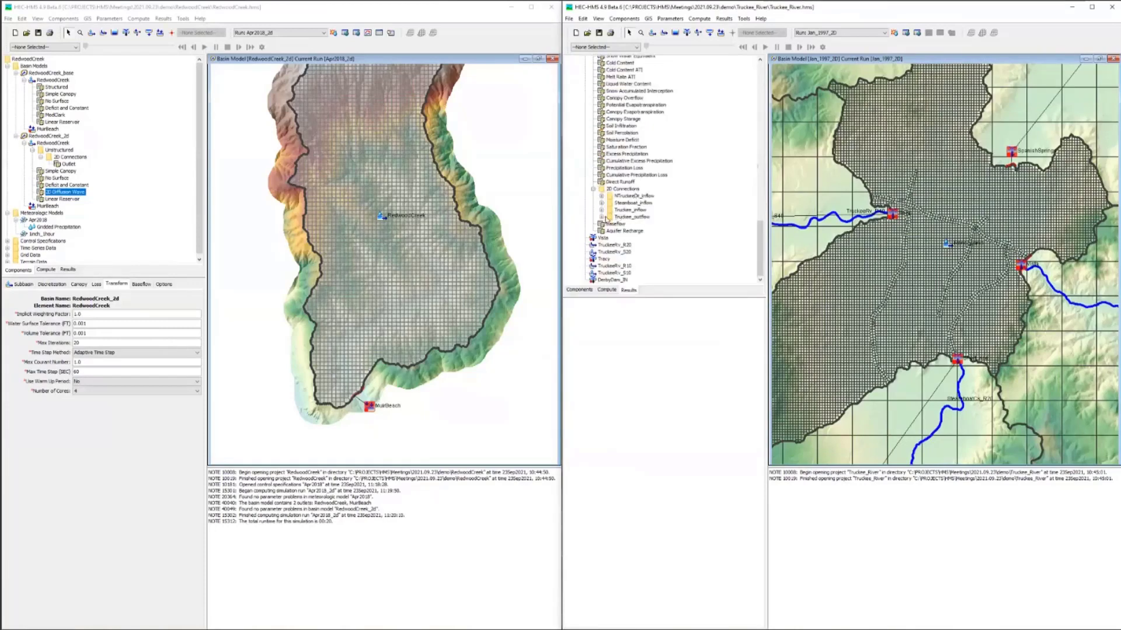
Step: Expand the RenoSparks 2D connection results and plot the Combined Inflow of the three inflow connections together
click(601, 209)
click(601, 202)
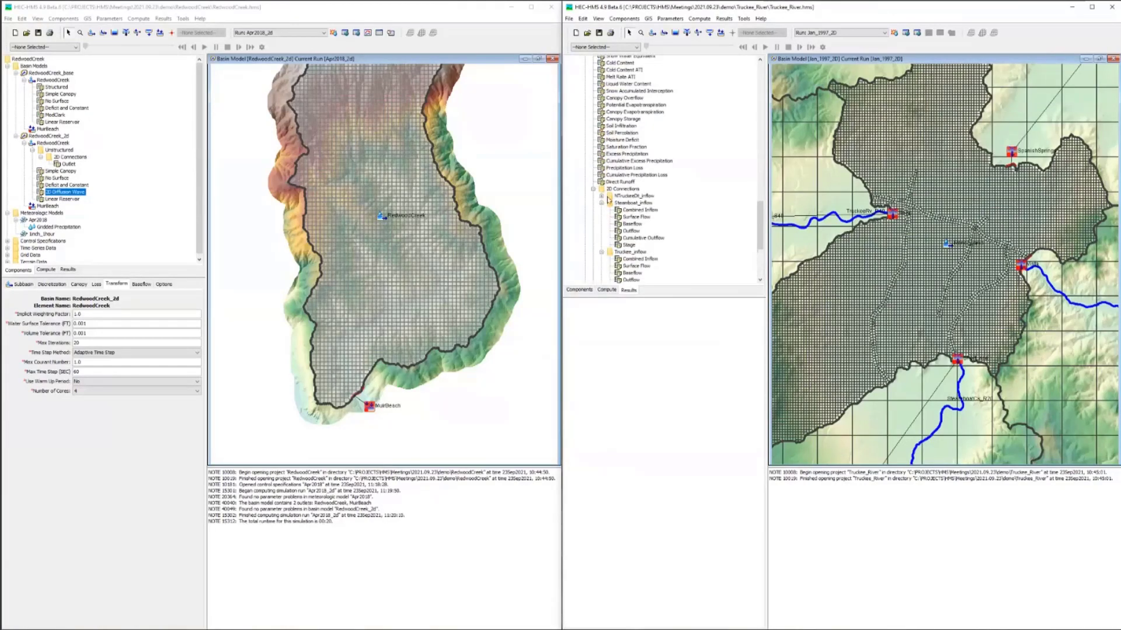
click(601, 196)
scroll(642, 193, down, 6)
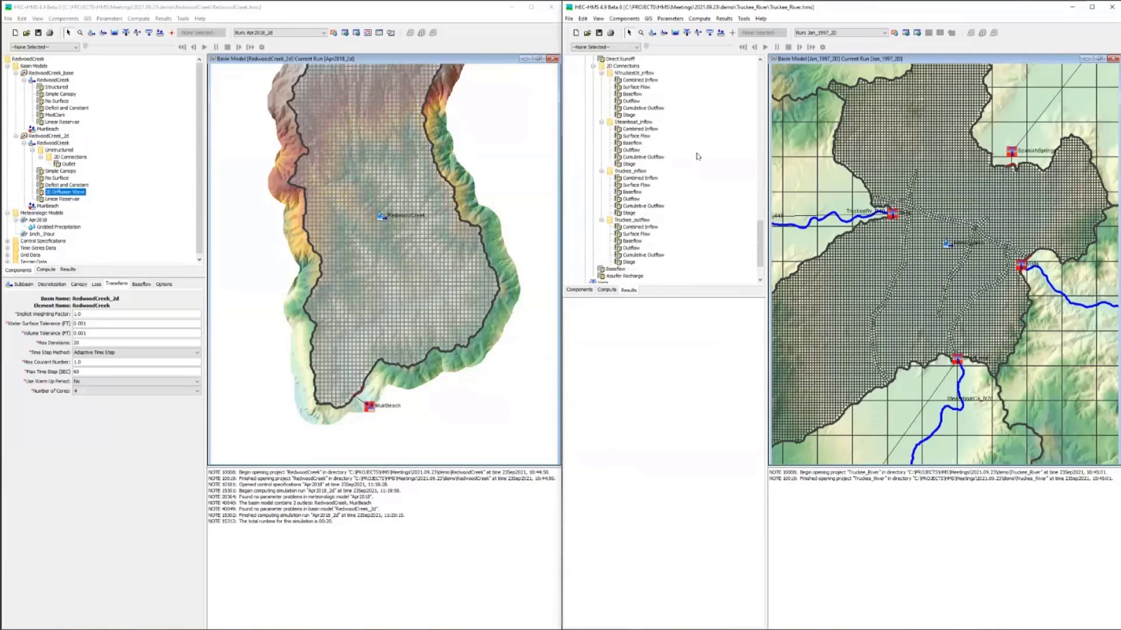
click(644, 80)
ctrl+click(646, 129)
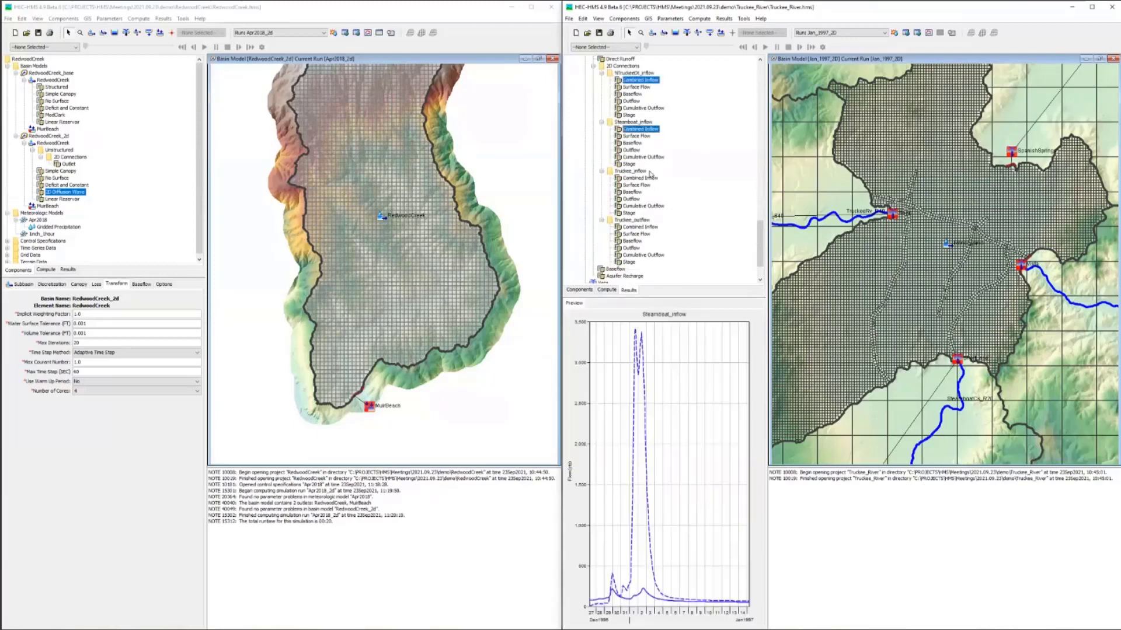
ctrl+click(649, 177)
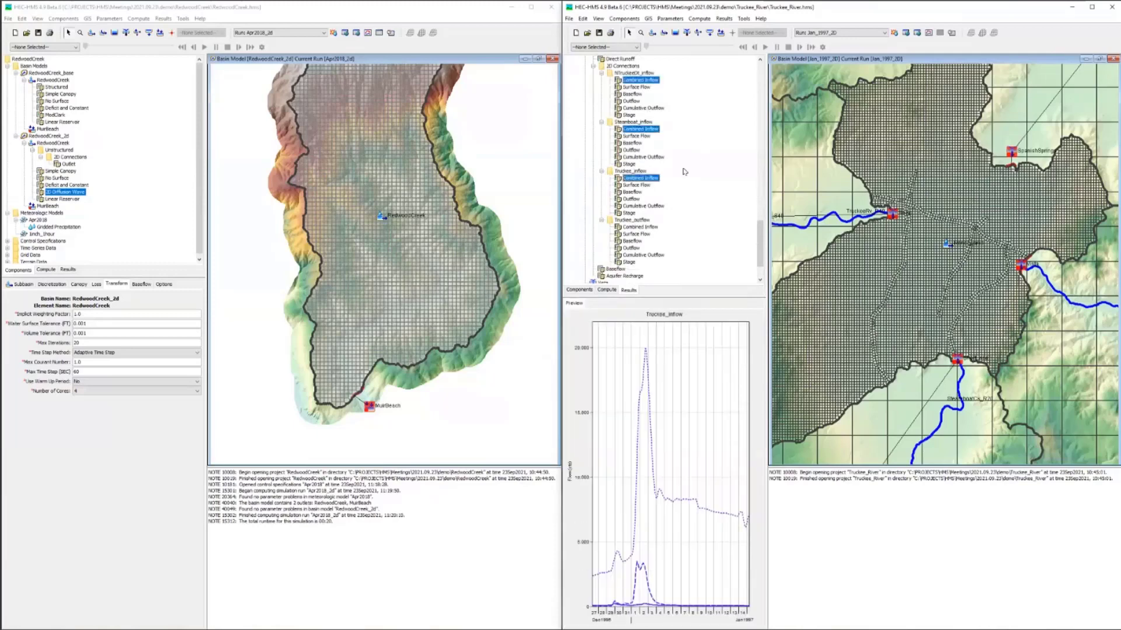
Step: View the Truckee_outflow connection's Surface Flow, Baseflow, Outflow and Stage result graphs one after another
click(645, 233)
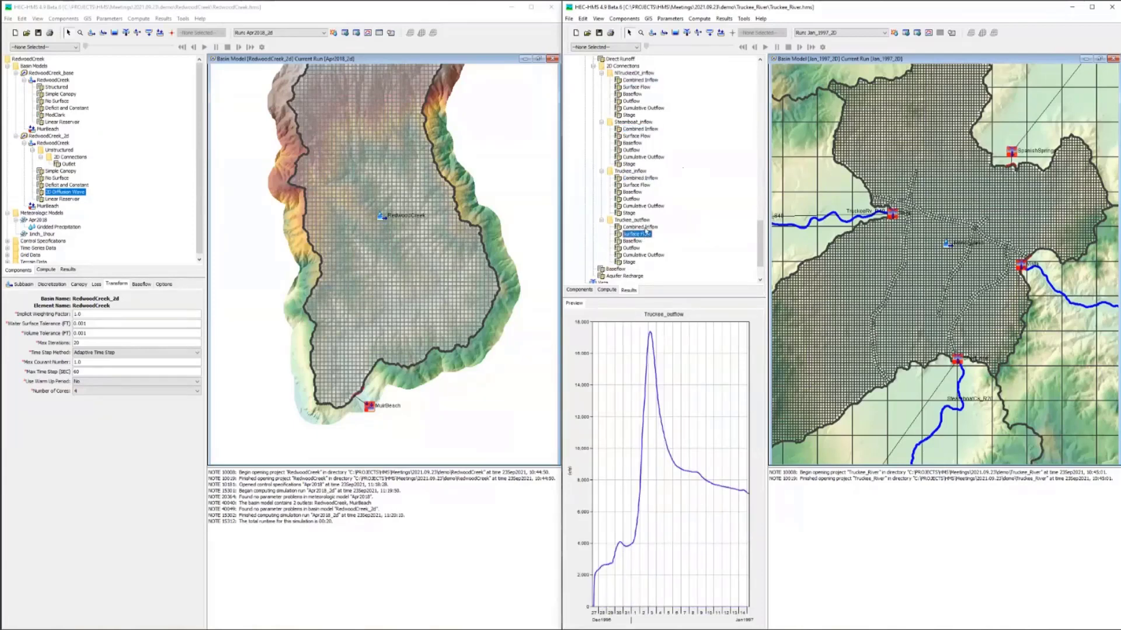
click(632, 241)
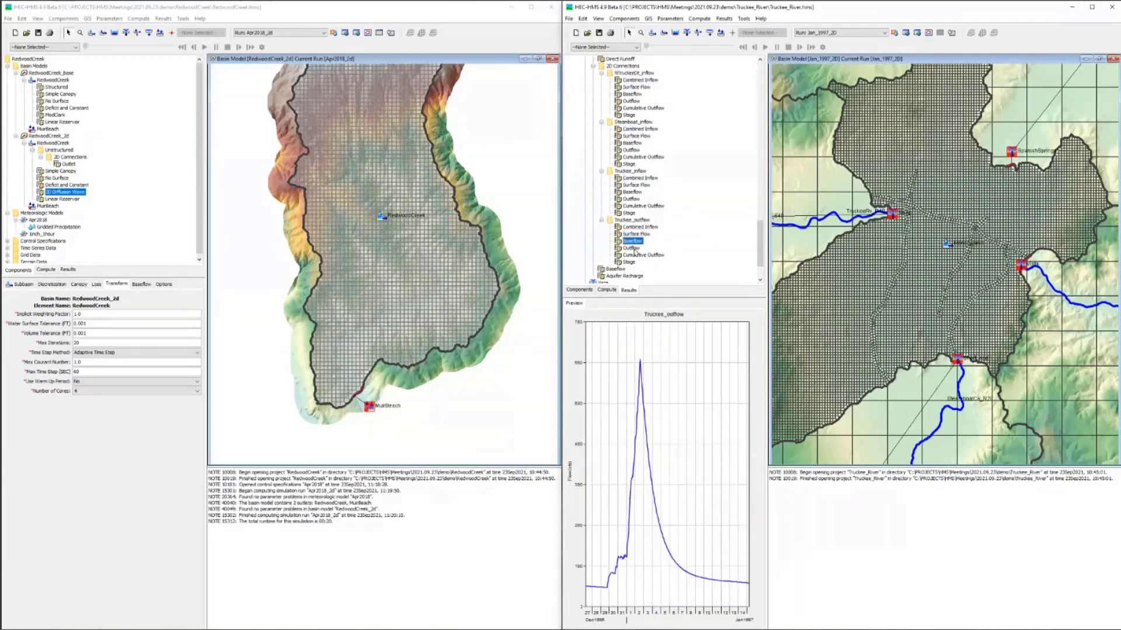
click(633, 248)
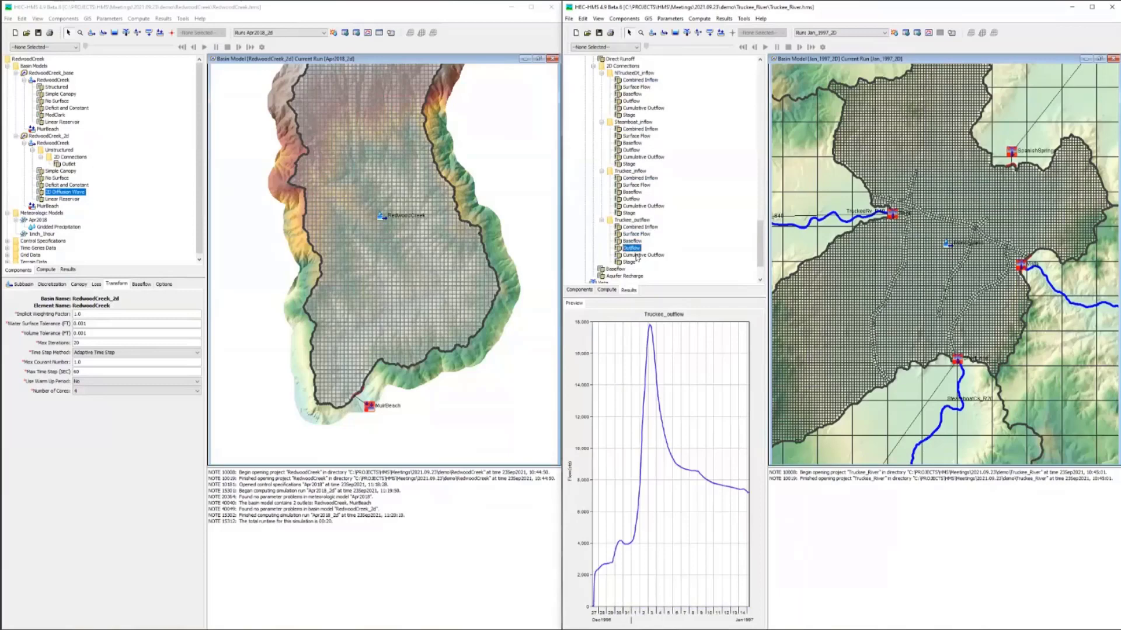
click(631, 262)
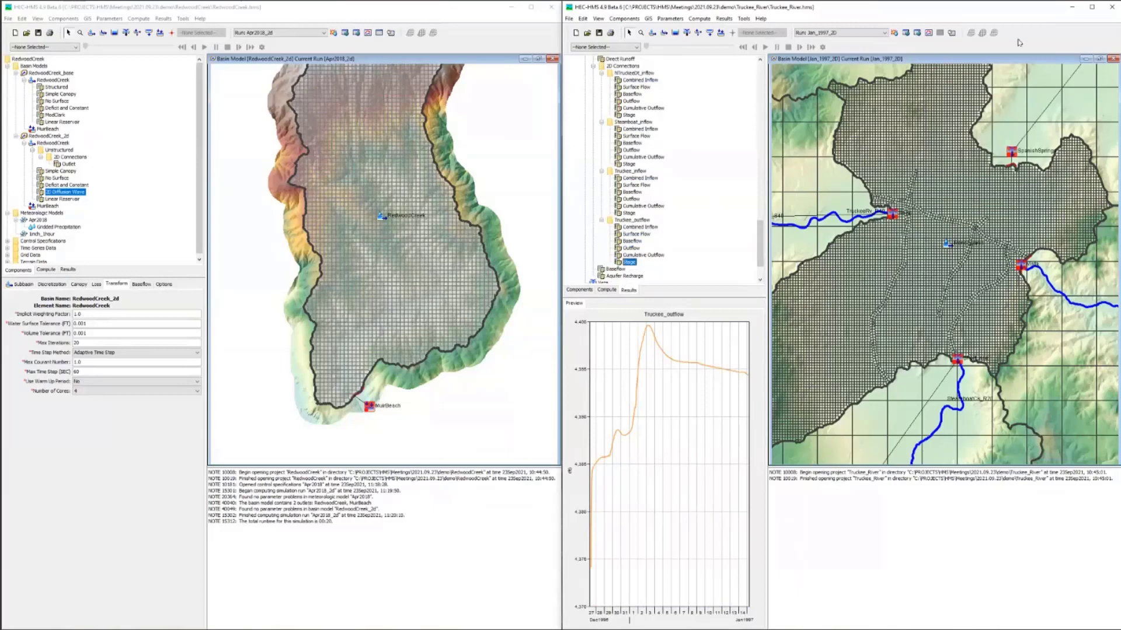
Step: Maximize the Truckee River project window and show the Hydraulic Depth spatial results on the basin map for January 8, 1997
click(1093, 8)
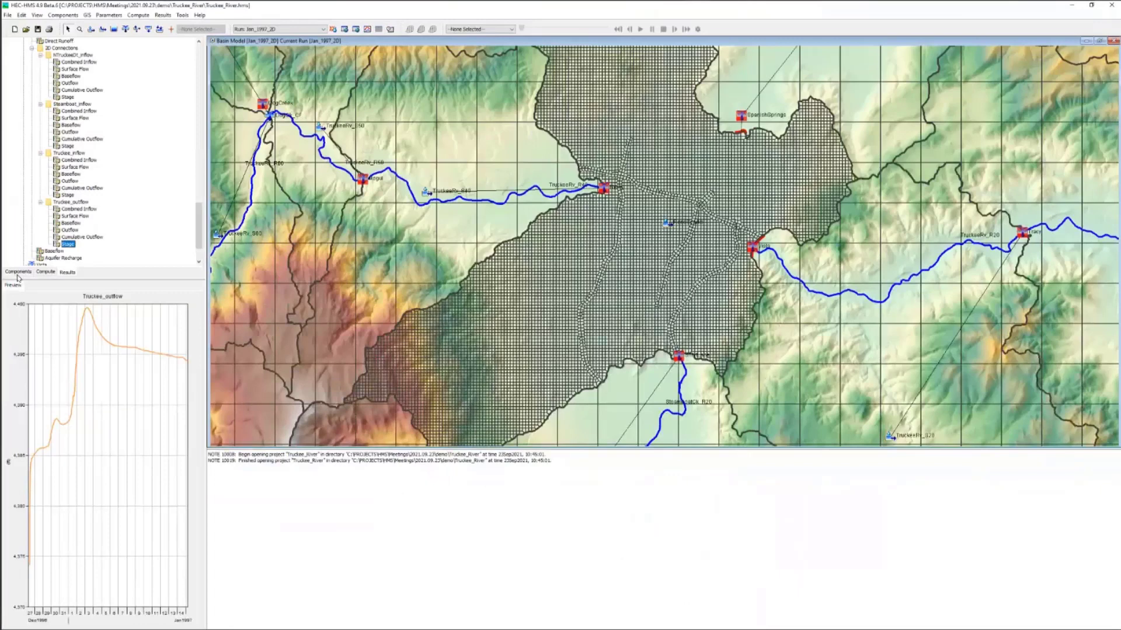
click(474, 29)
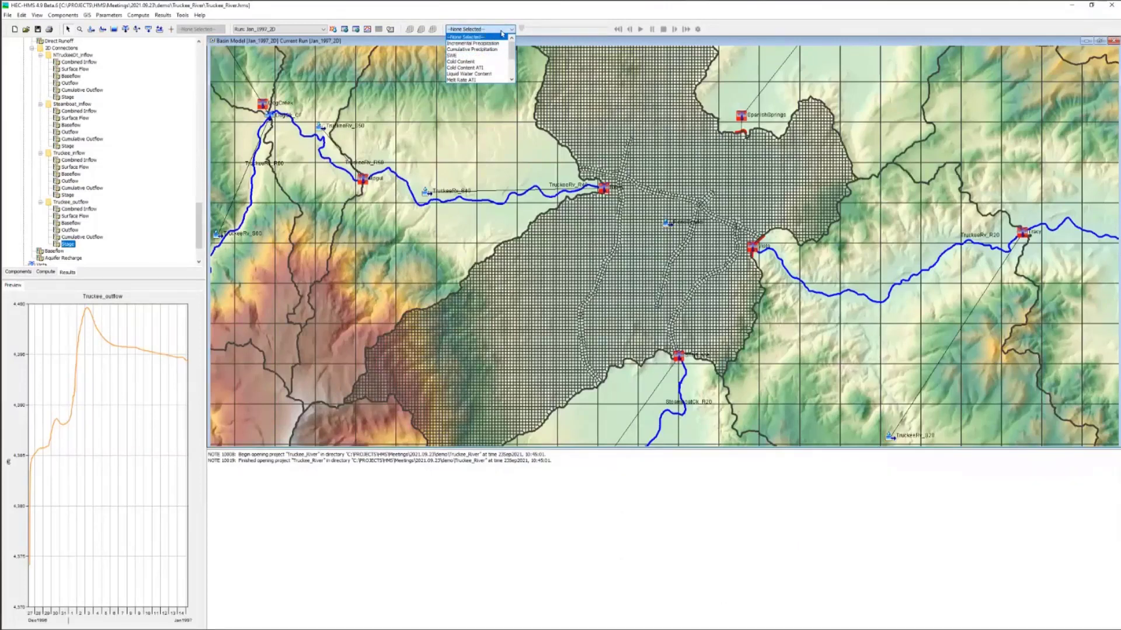
scroll(489, 56, down, 2)
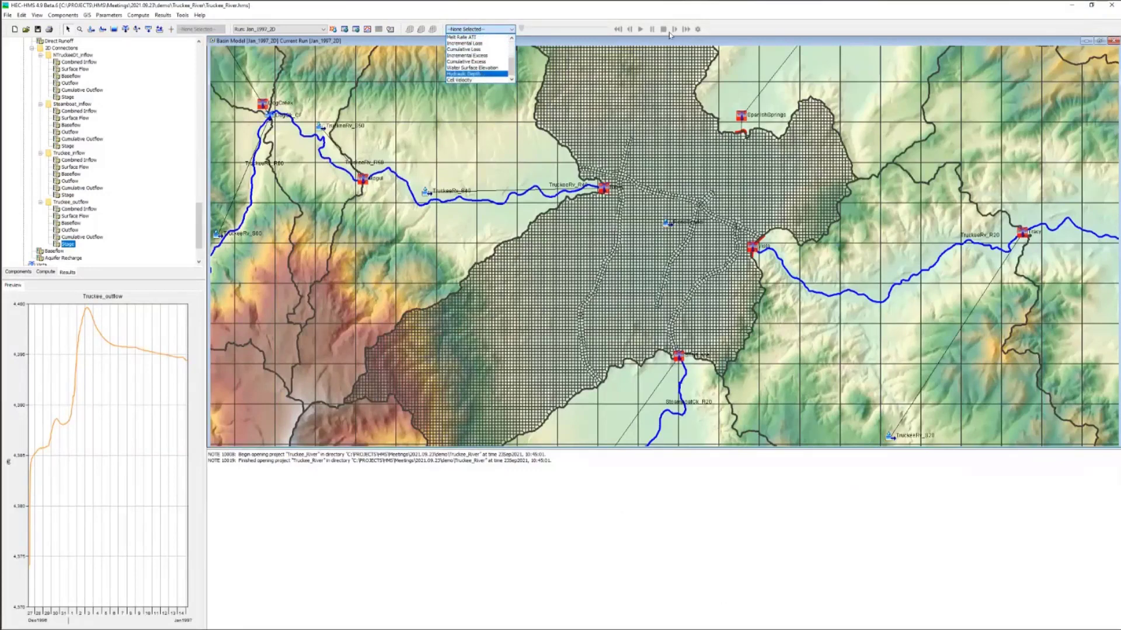
key(Return)
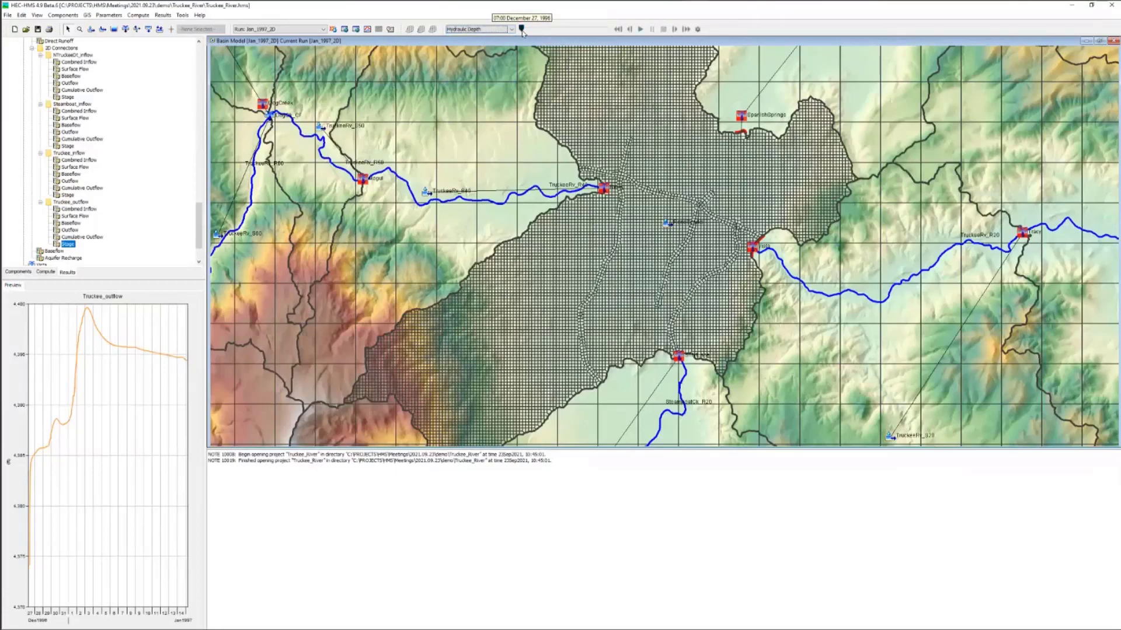
drag(522, 32, 576, 29)
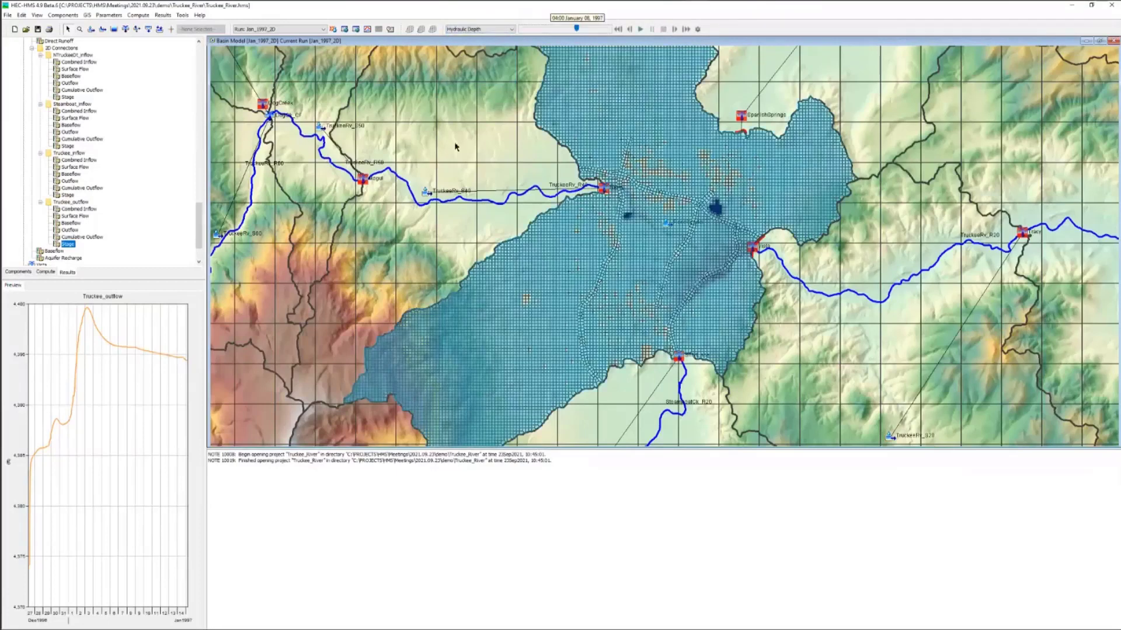
Step: Switch the basin map's spatial results to Cell Velocity and set the displayed time to January 2, 1997
click(476, 30)
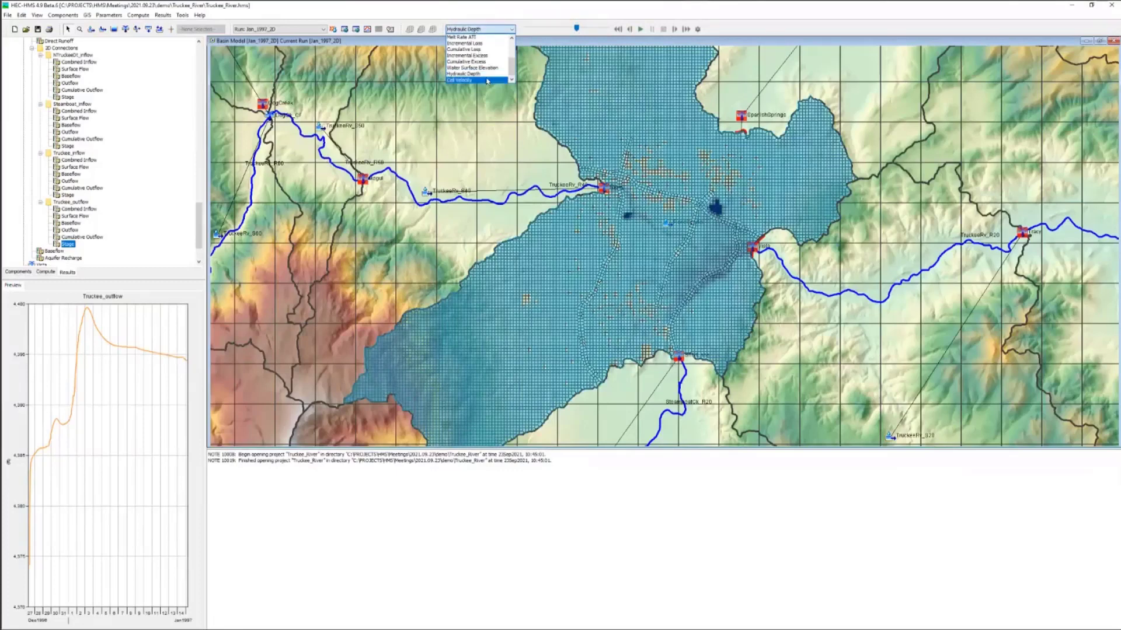
click(487, 80)
mouse_move(576, 29)
mouse_down()
mouse_move(522, 32)
mouse_move(556, 31)
mouse_move(542, 29)
mouse_up()
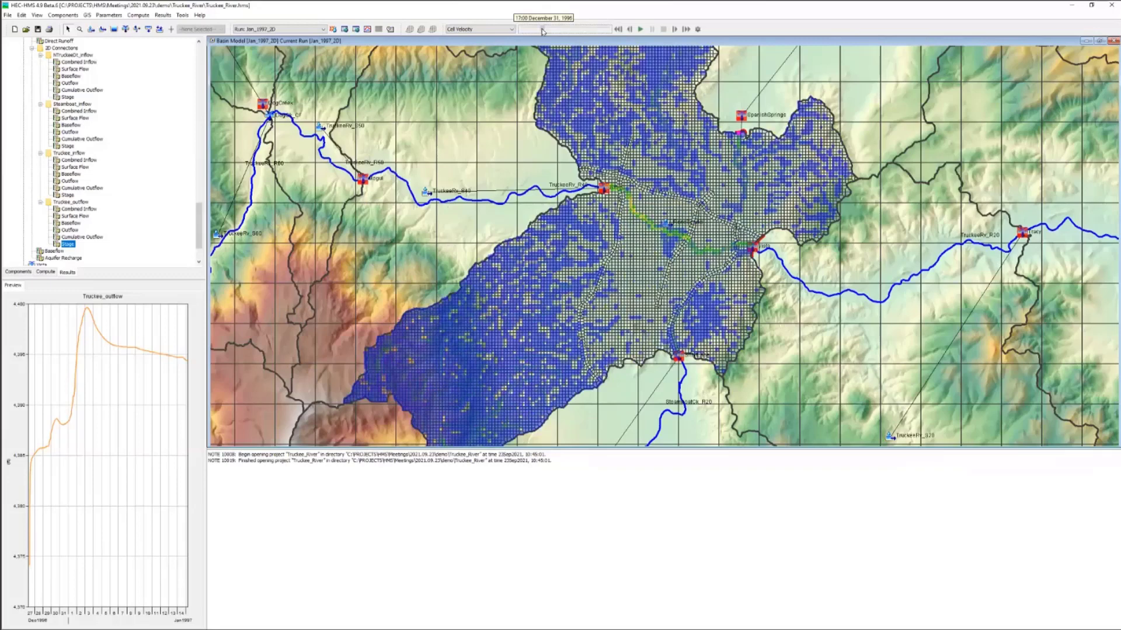
drag(542, 31, 550, 31)
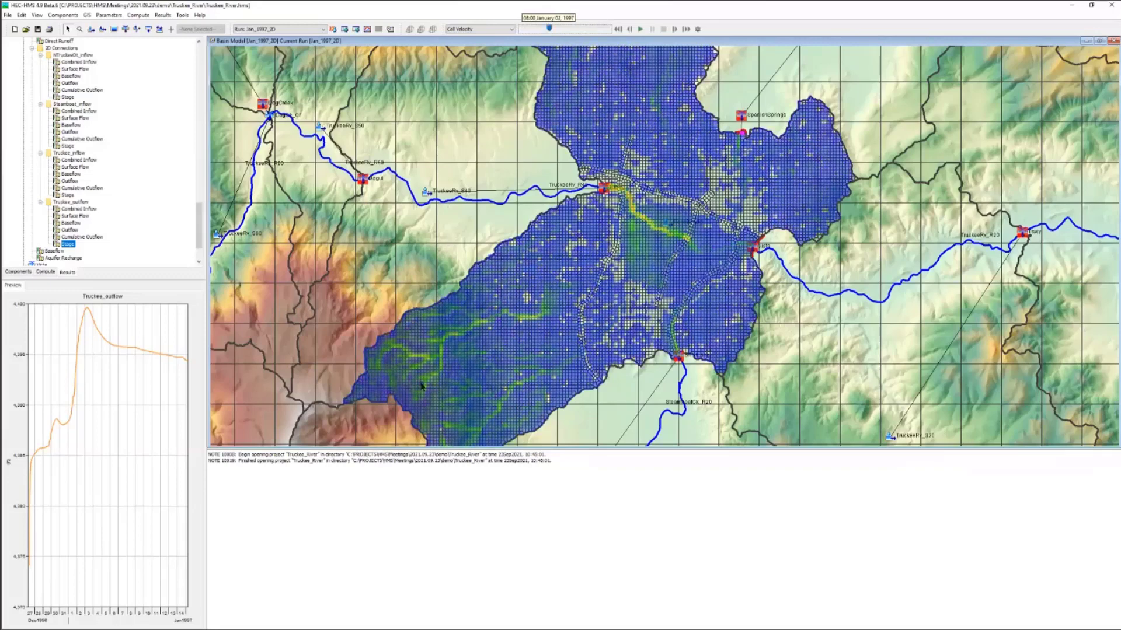
Step: Plot the Cell Velocity time series for a grid cell along the high-velocity Truckee River channel, inspect it, and close the graph
mouse_move(576, 292)
mouse_move(672, 237)
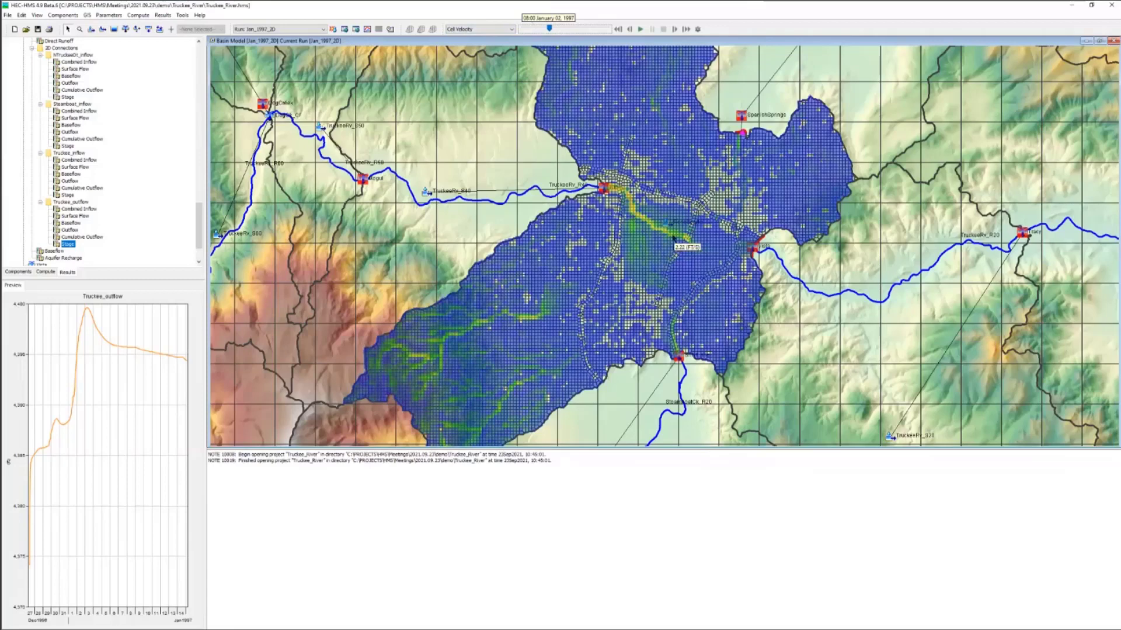
right_click(681, 238)
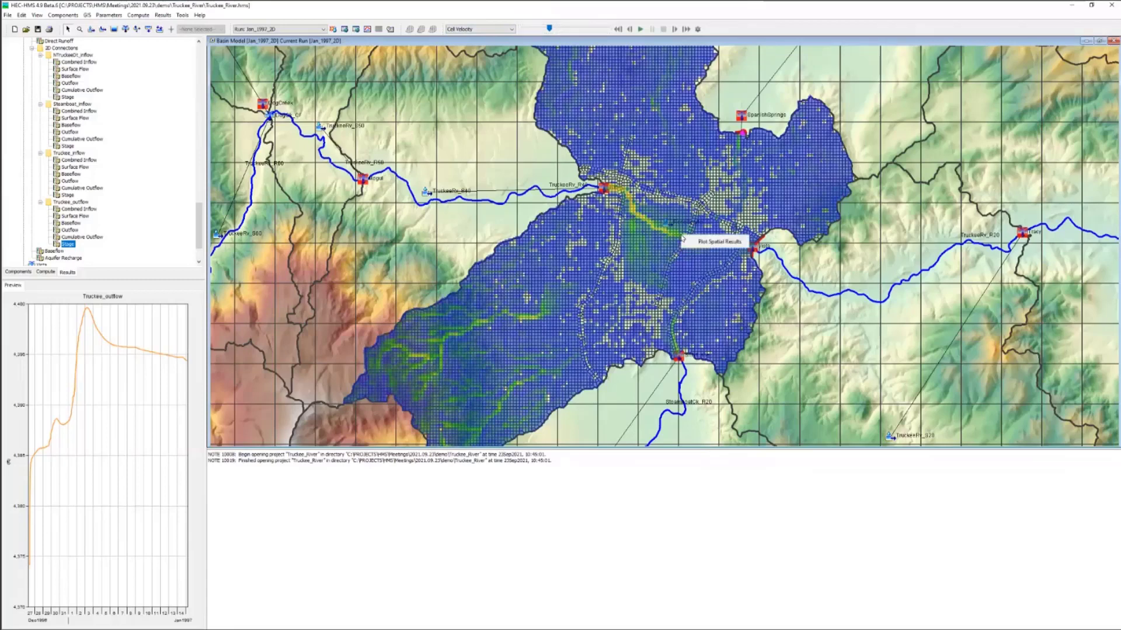
click(717, 242)
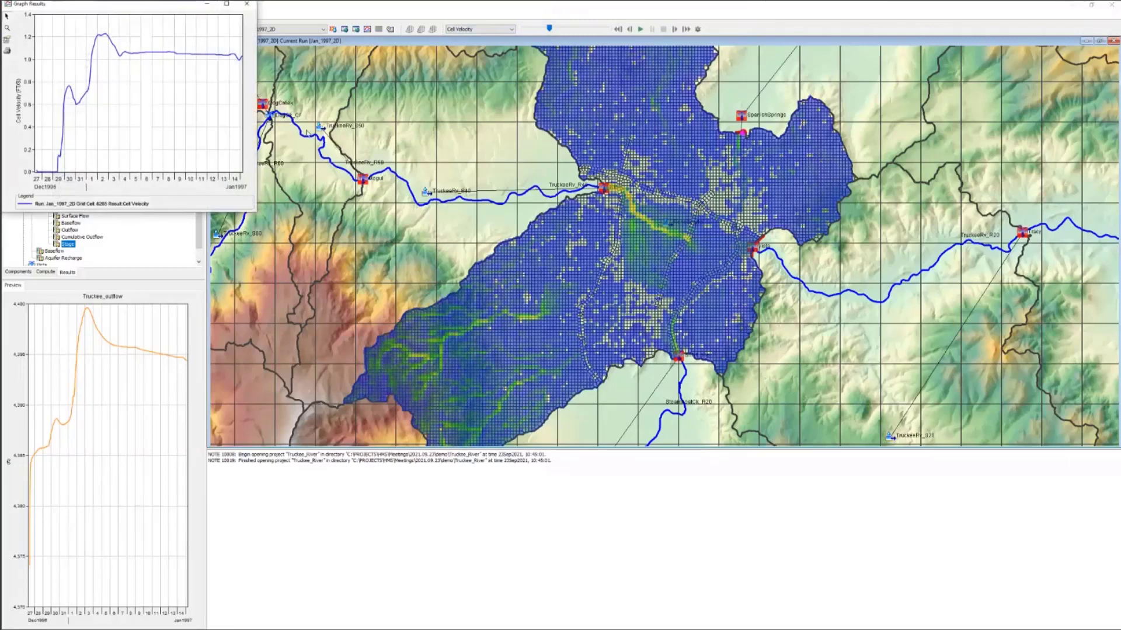
drag(116, 3, 253, 126)
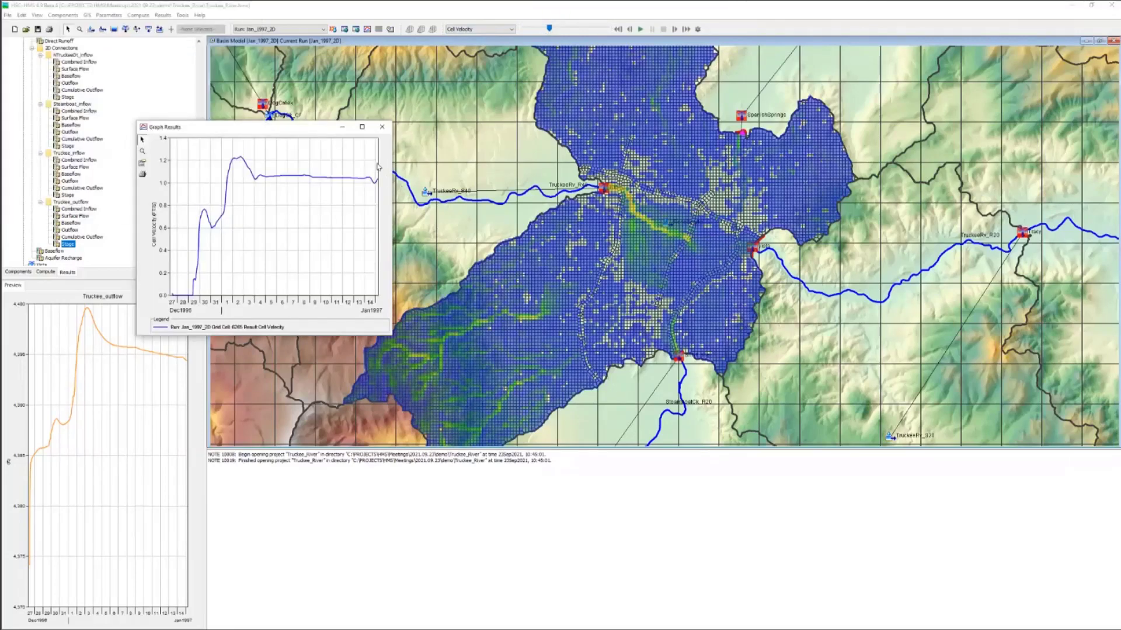
click(382, 126)
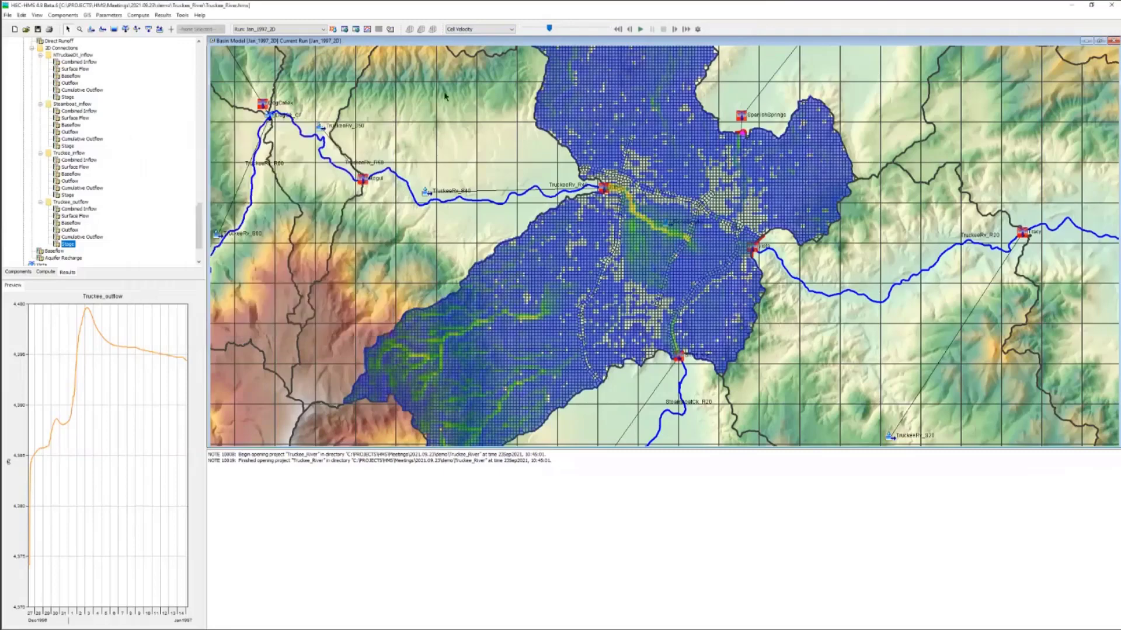
Step: Switch the basin map's spatial results to SWE and advance the displayed time from the start of the run
click(483, 30)
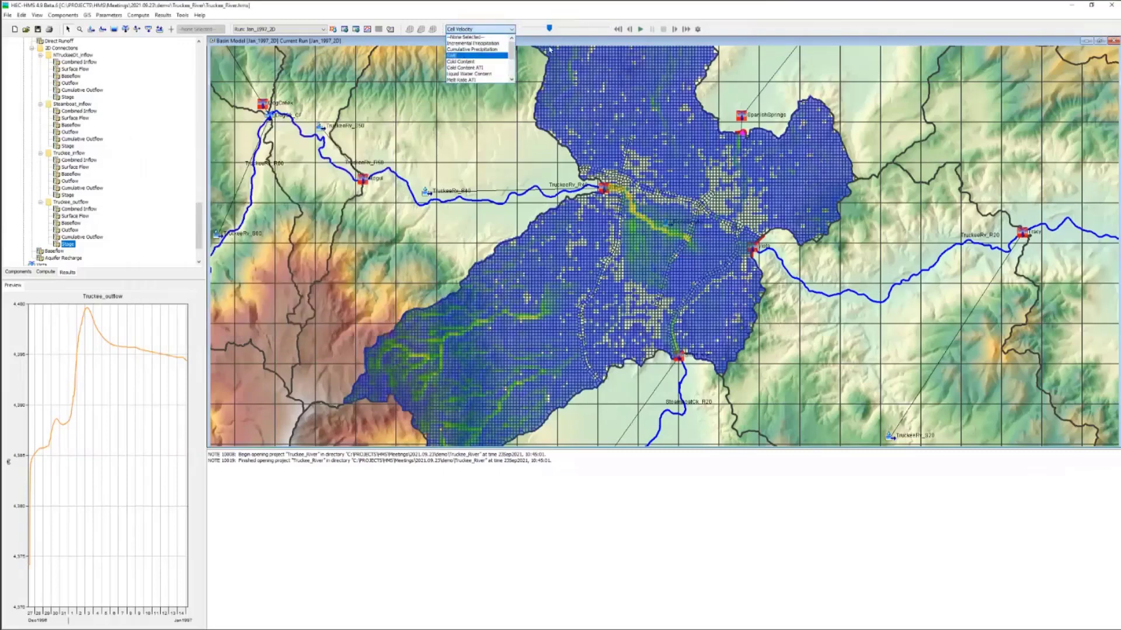
click(477, 56)
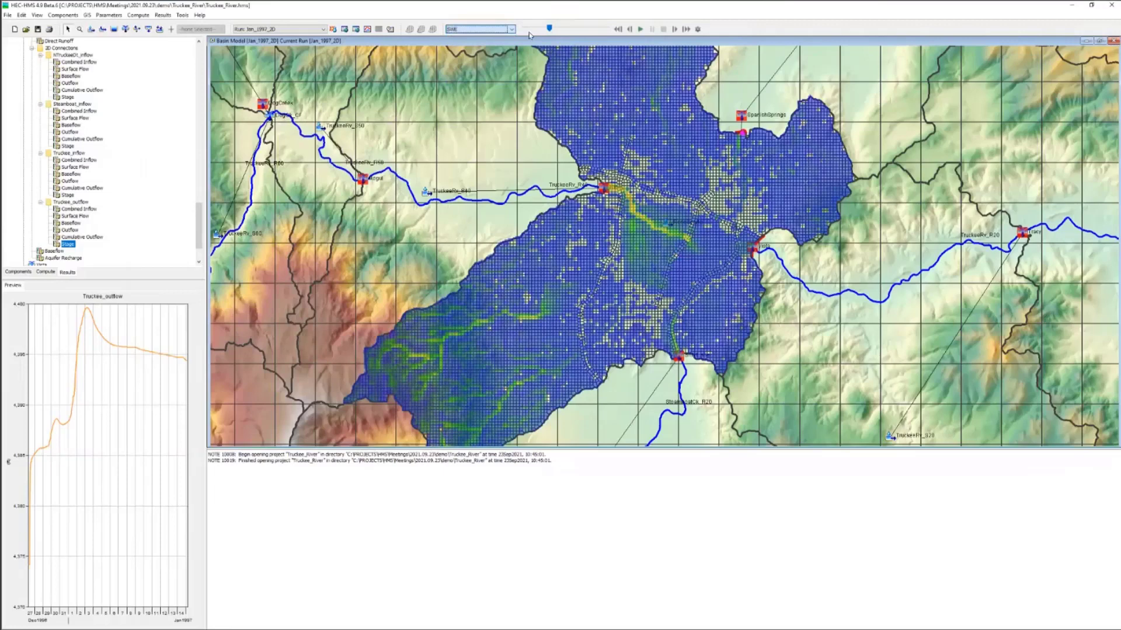
click(523, 30)
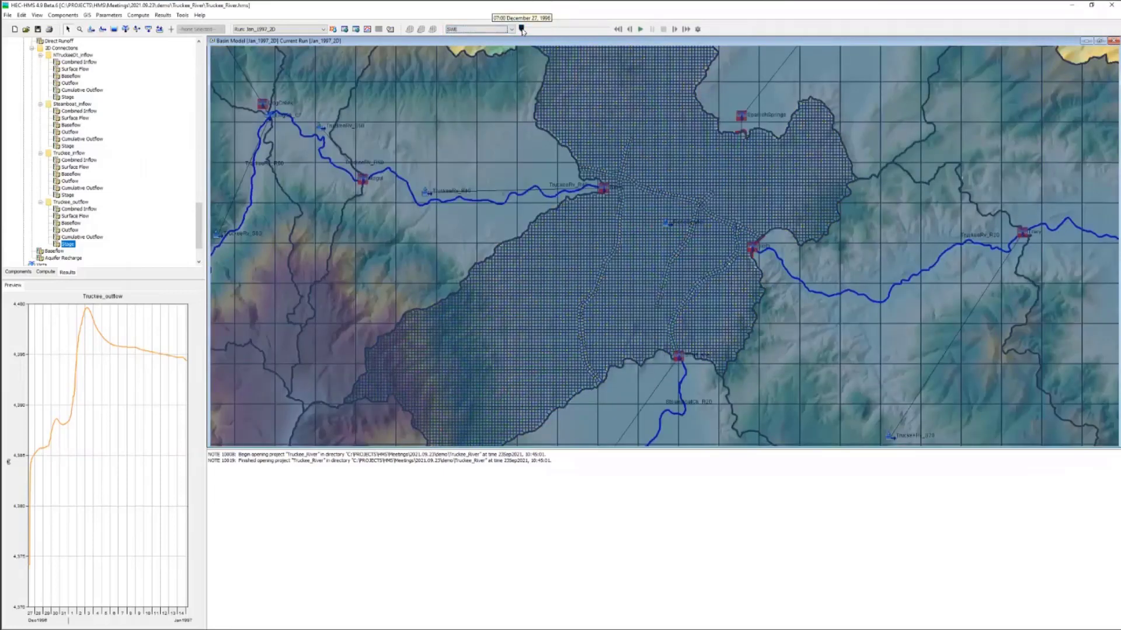
drag(521, 29, 559, 29)
Step: Plot the SWE time series for a grid cell in the mountains west of the 2D mesh, inspect it, and close the graph
right_click(418, 262)
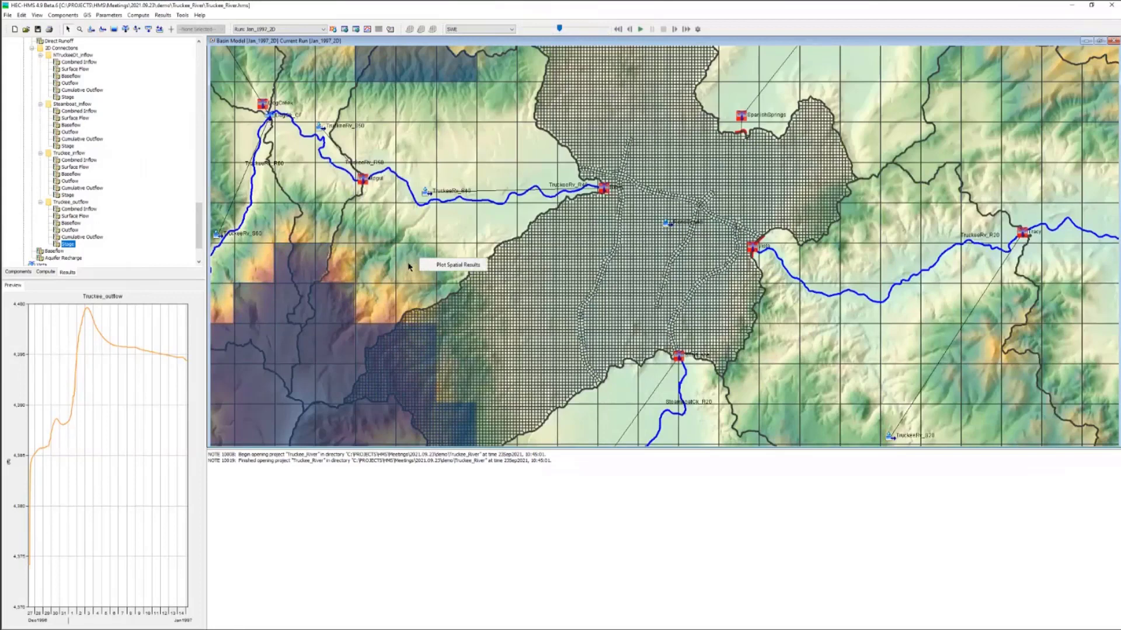
click(444, 265)
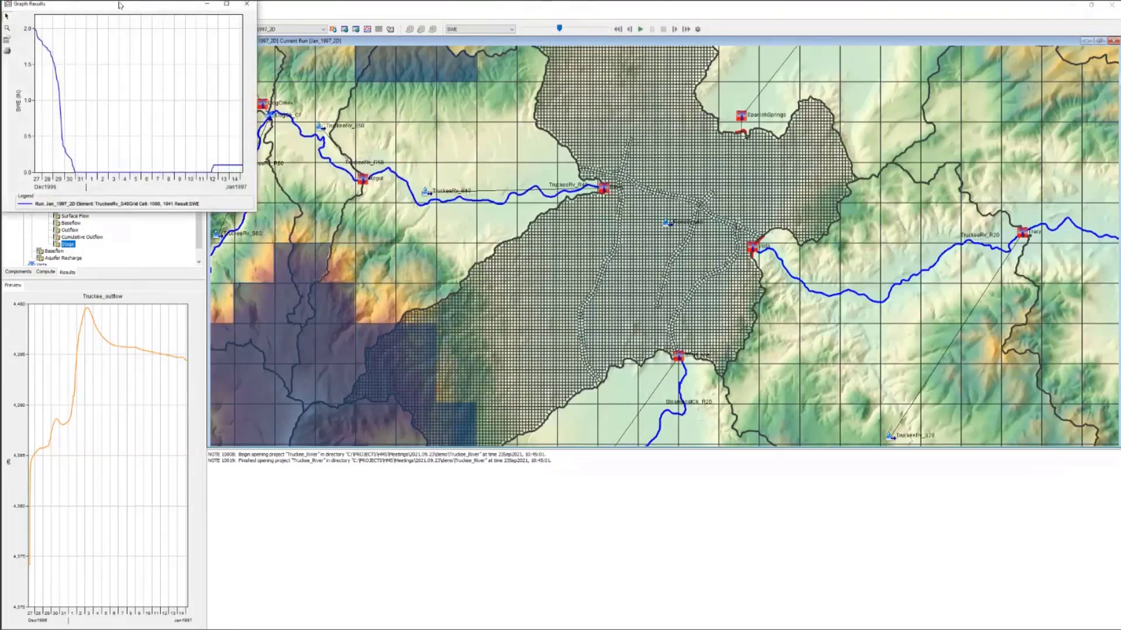
drag(119, 6, 247, 131)
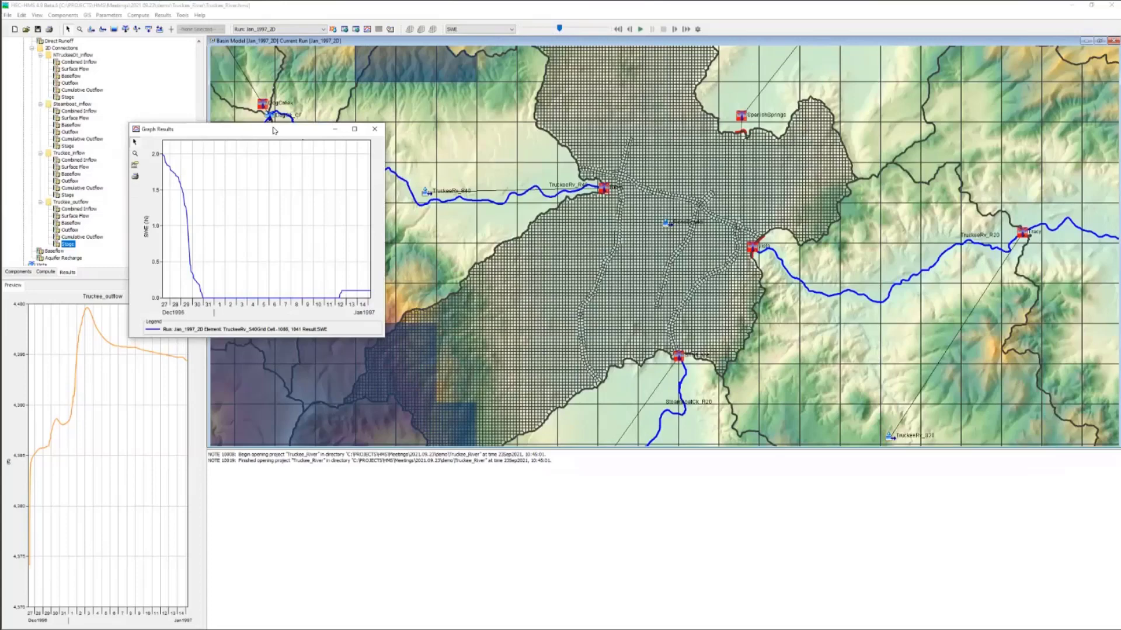
click(374, 129)
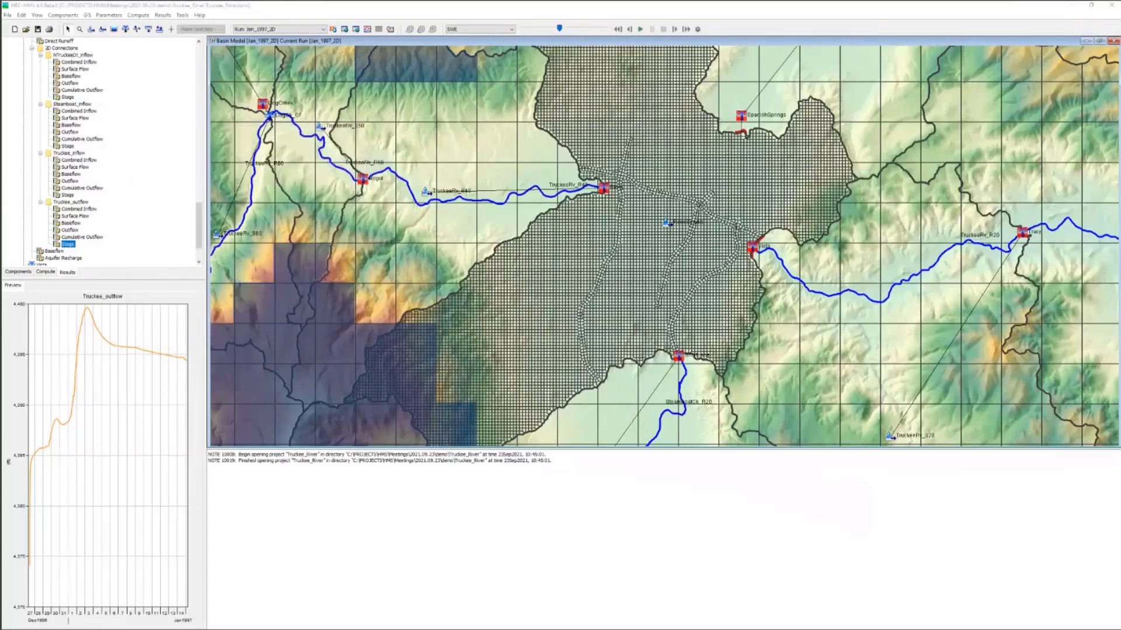
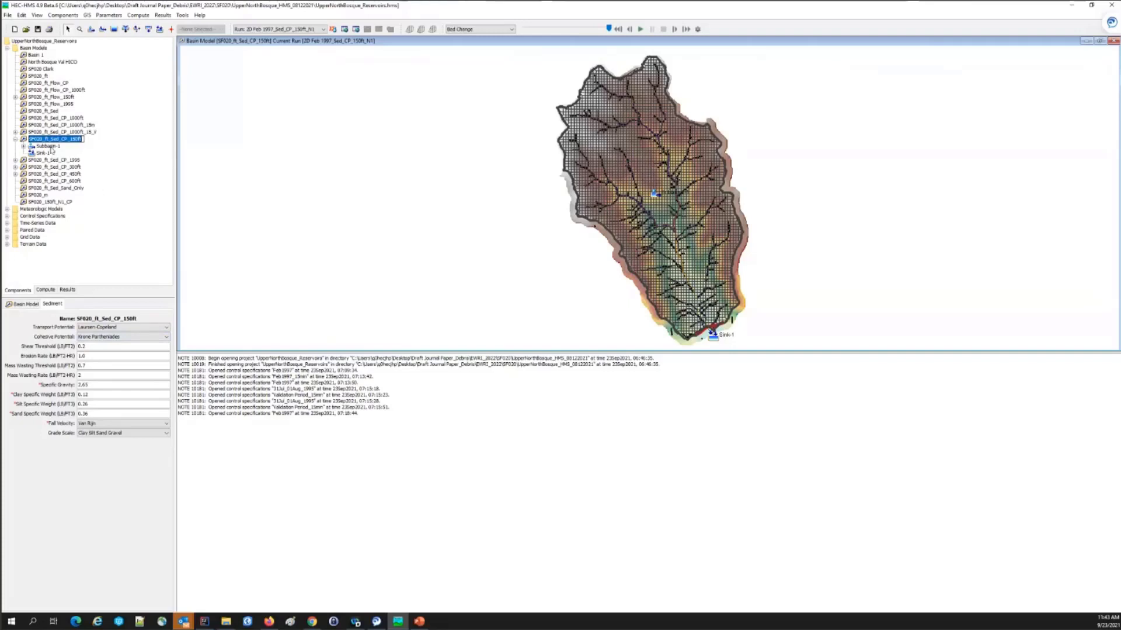
Step: Review the erosion parameters and gradation curve selection of Subbasin-1 in the SF020_ft_Sed_CP_150ft basin model
click(51, 148)
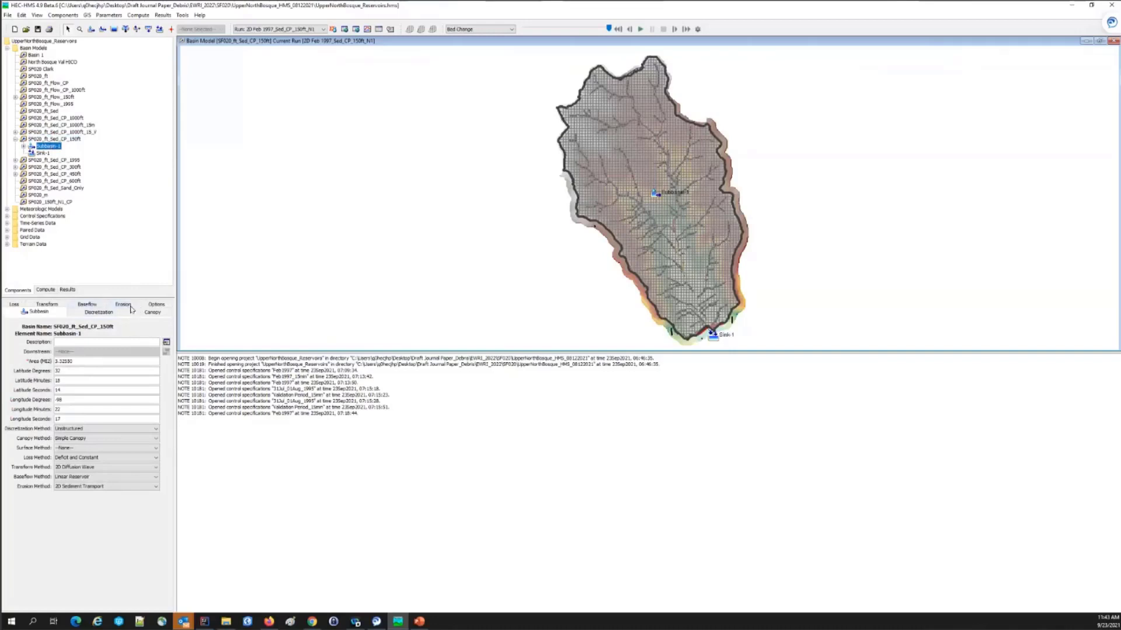
click(125, 304)
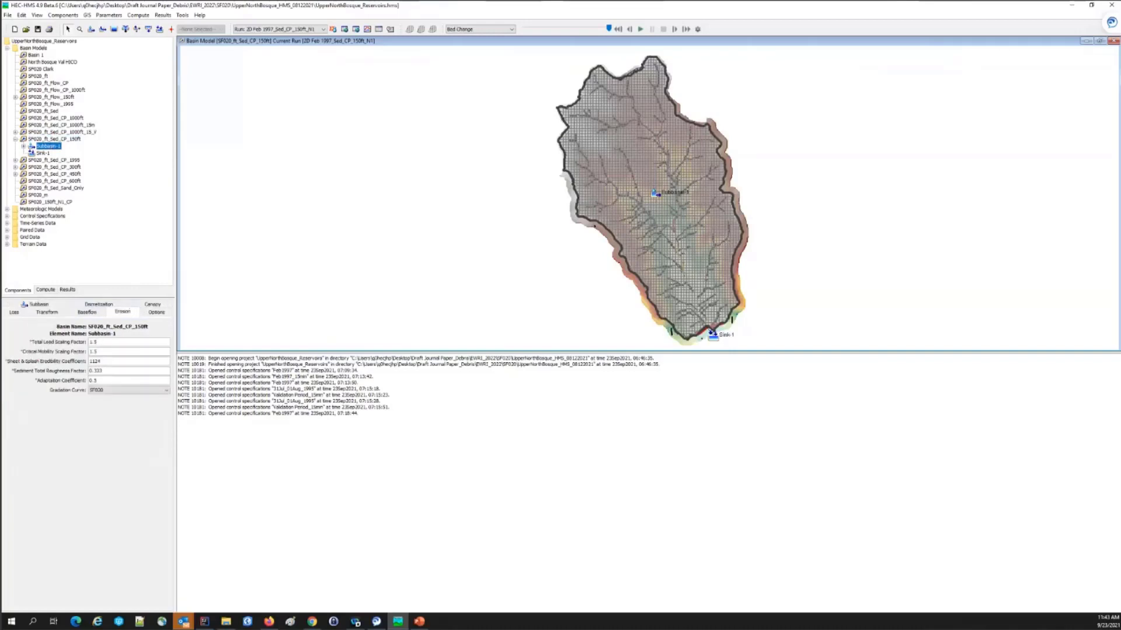
click(103, 391)
Step: For simulation run 2D Feb 1997_Sed_CP_150ft_N1, switch spatial results off and back to Yes, and set the spatial interval to 10 minutes
click(46, 290)
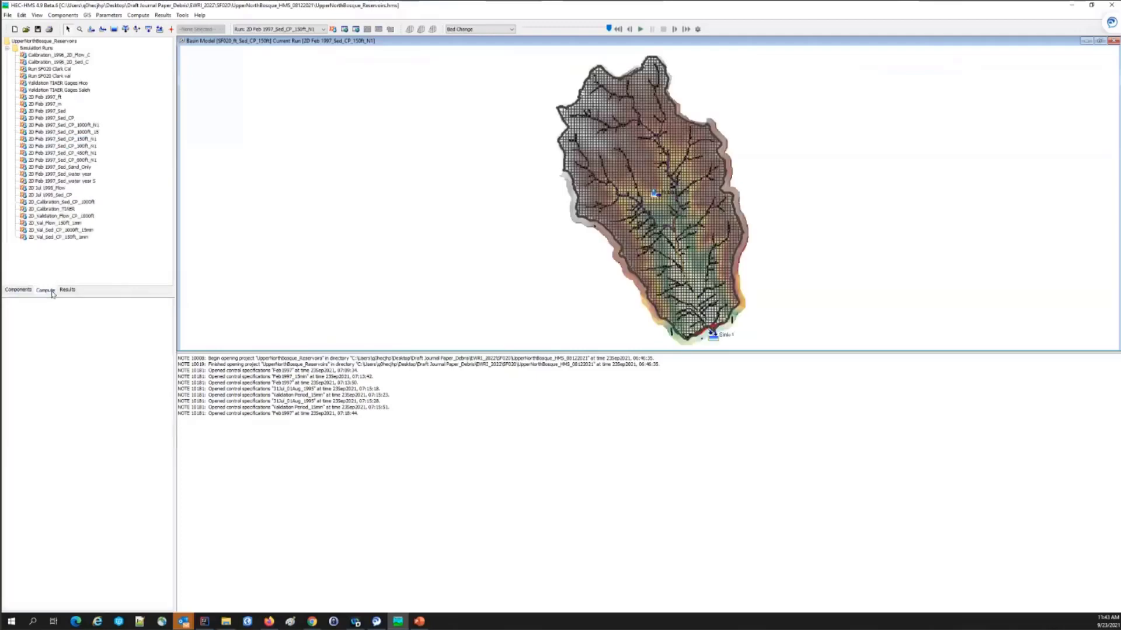
click(89, 139)
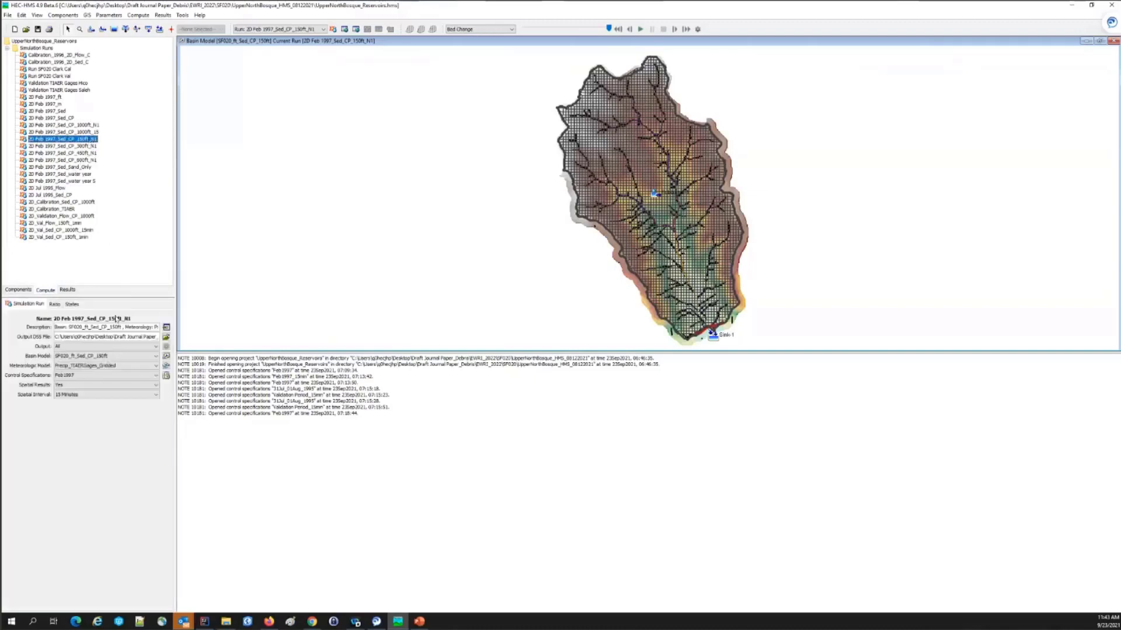
click(68, 388)
click(64, 398)
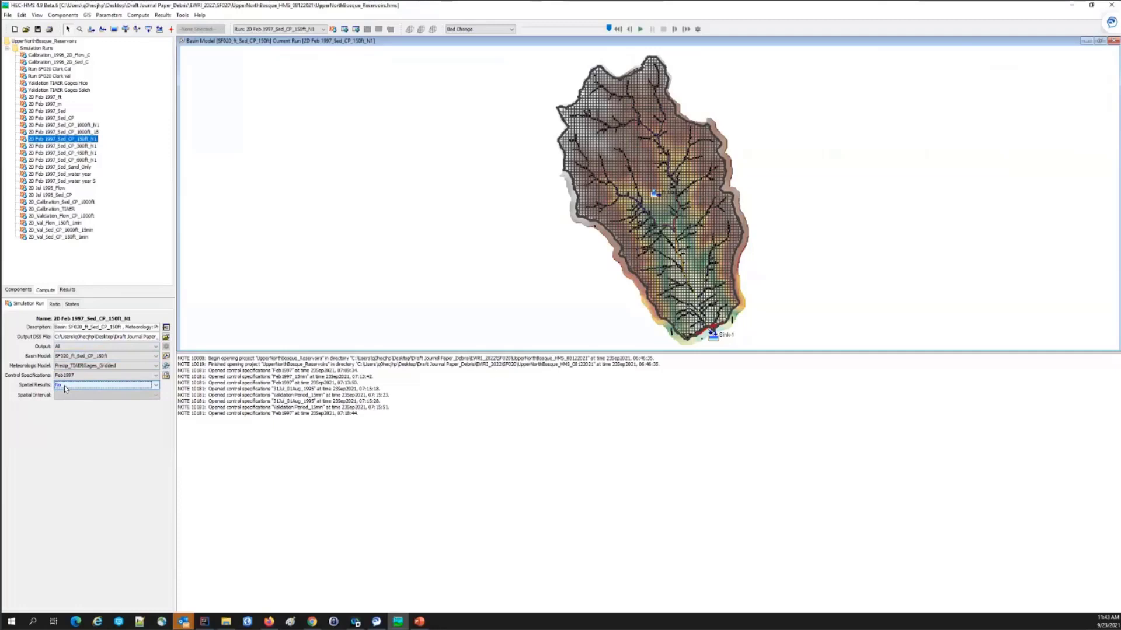
click(65, 388)
click(65, 397)
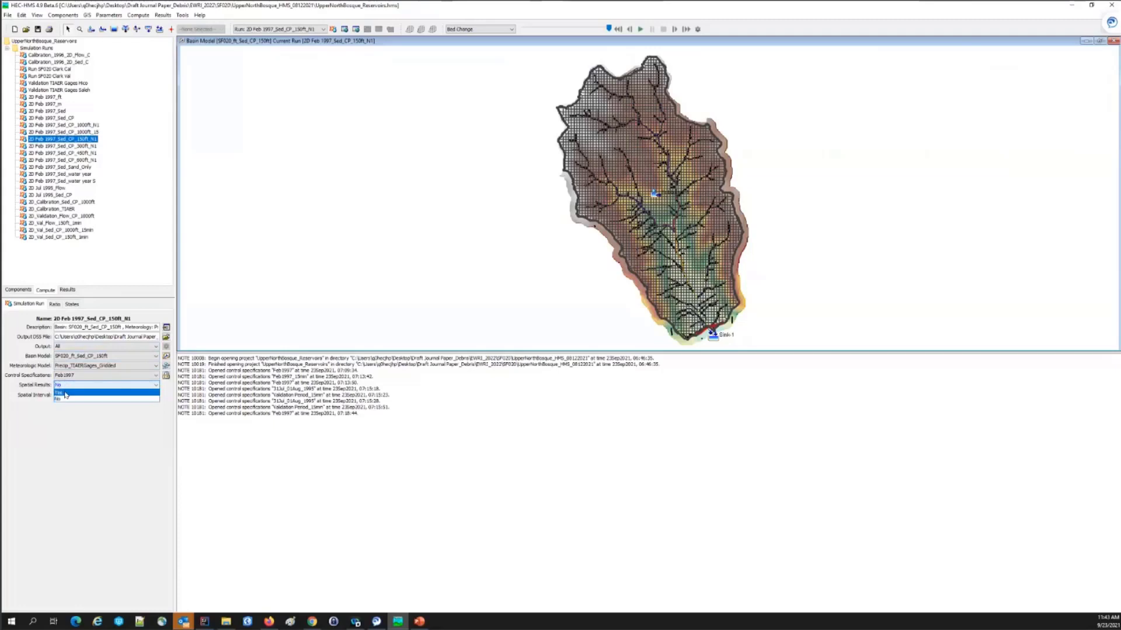
click(65, 396)
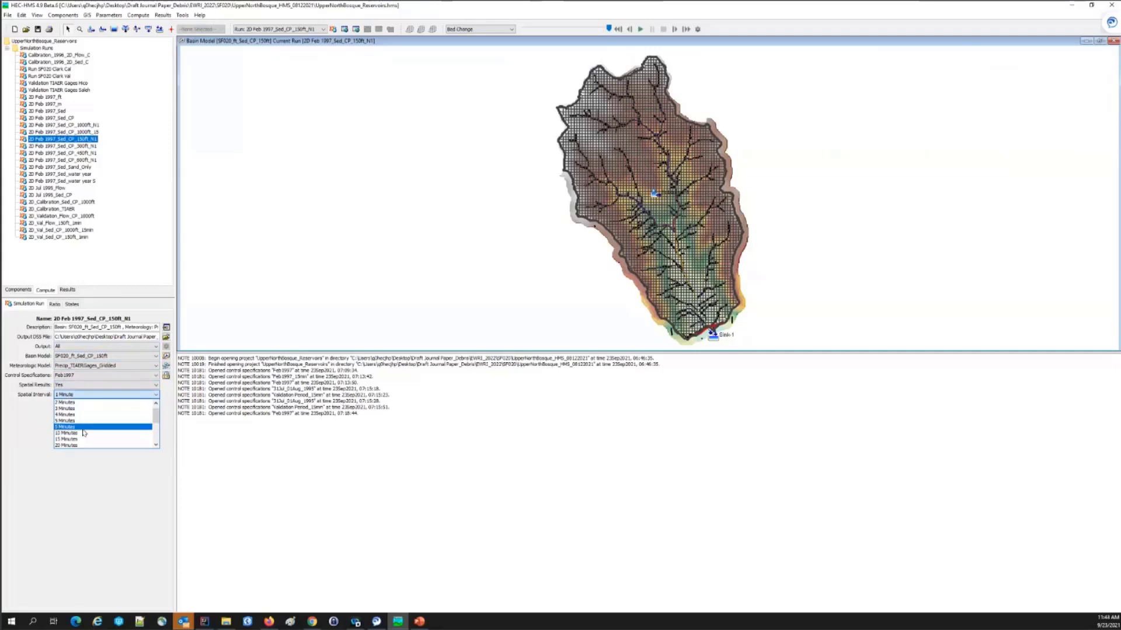
scroll(83, 430, down, 3)
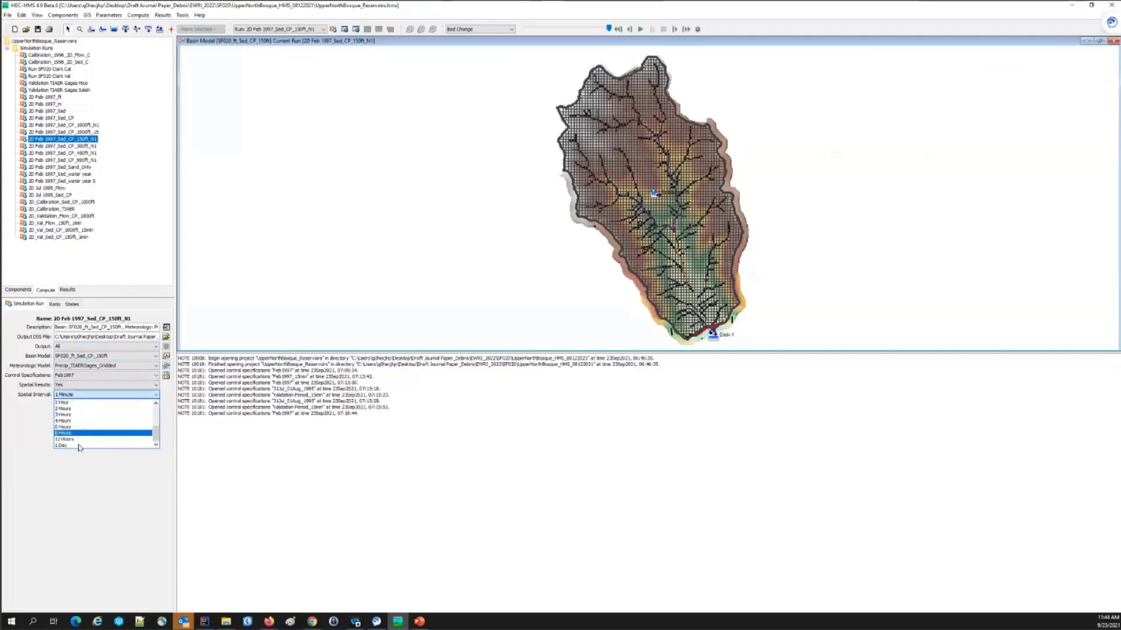
scroll(91, 432, up, 4)
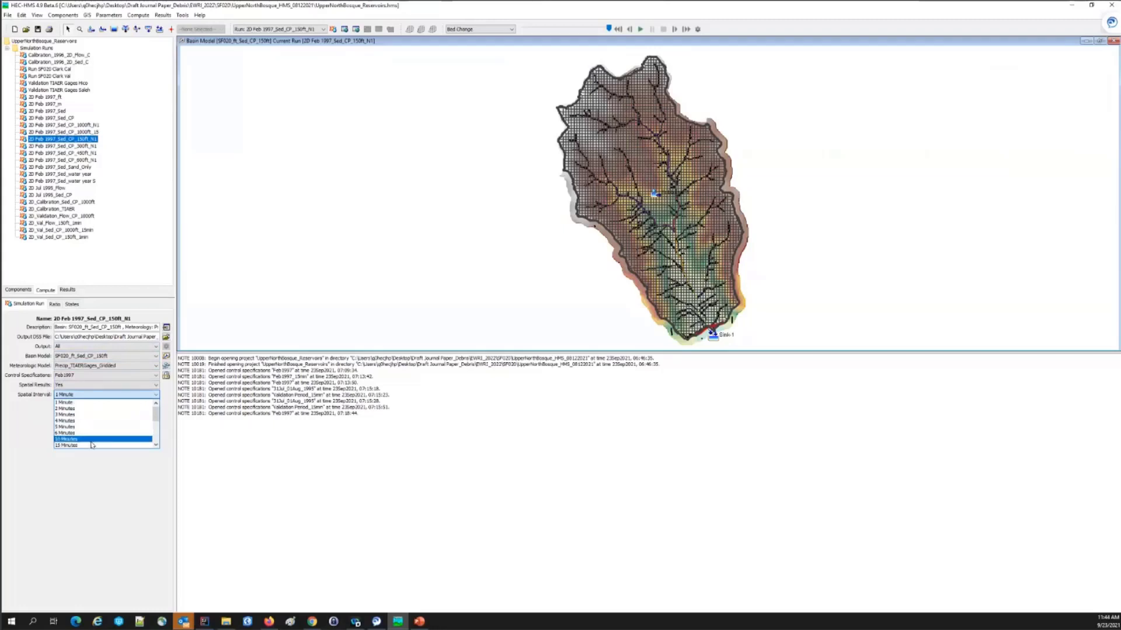
click(91, 446)
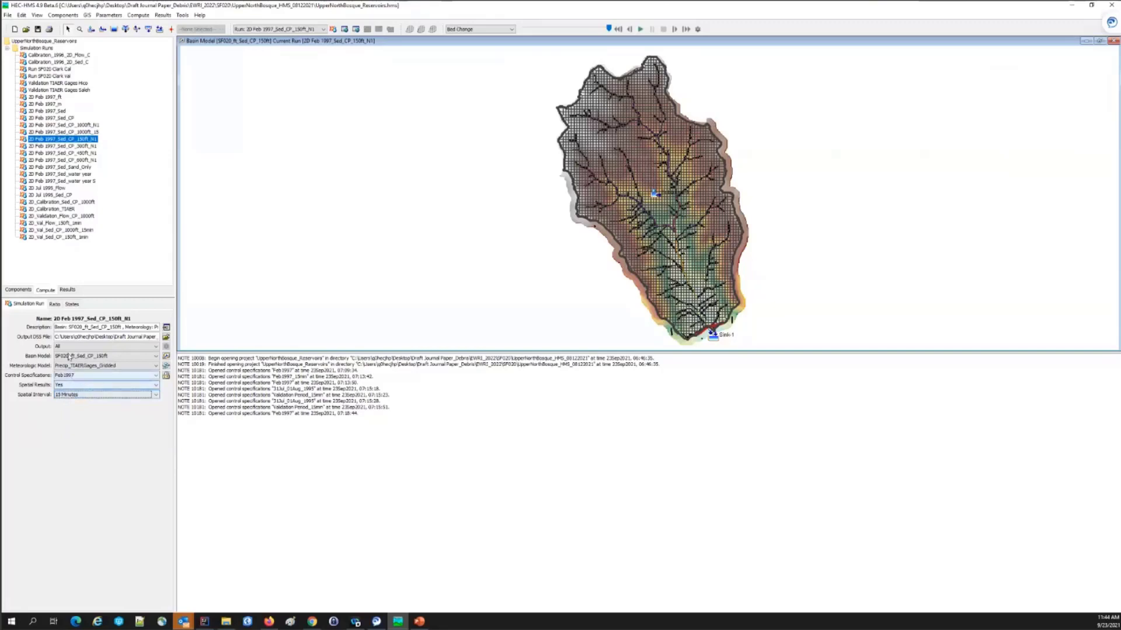
Step: Preview the sediment concentration time series of Subbasin-1 in the results of run 2D Feb 1997_Sed_CP_150ft_N1
click(68, 290)
scroll(78, 231, up, 5)
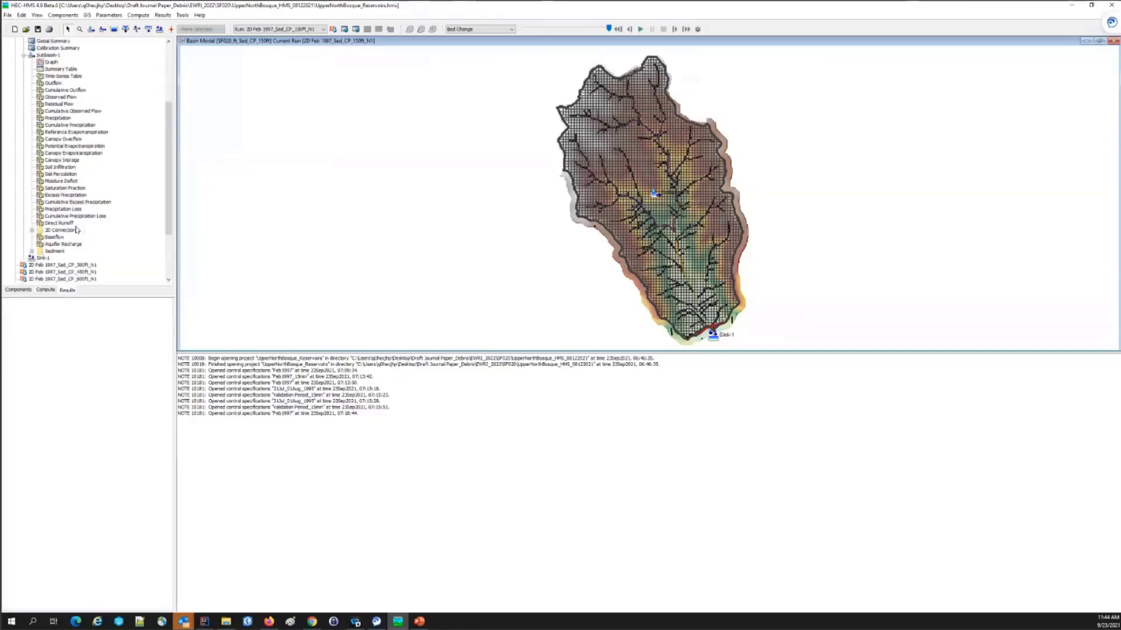
scroll(90, 182, down, 2)
scroll(58, 76, up, 2)
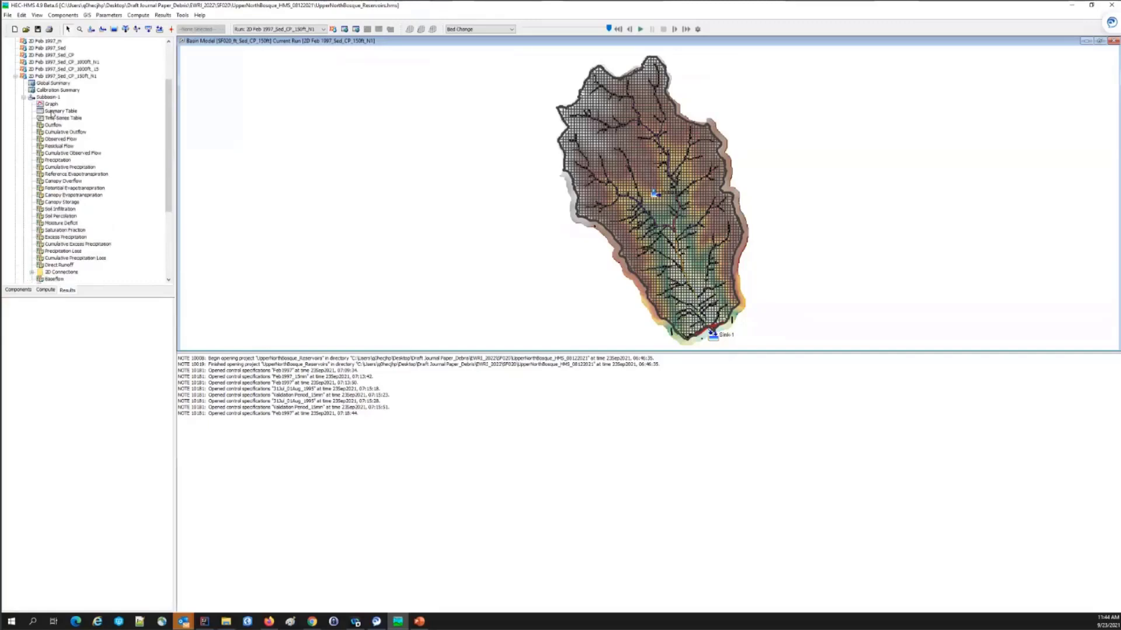
scroll(33, 232, down, 2)
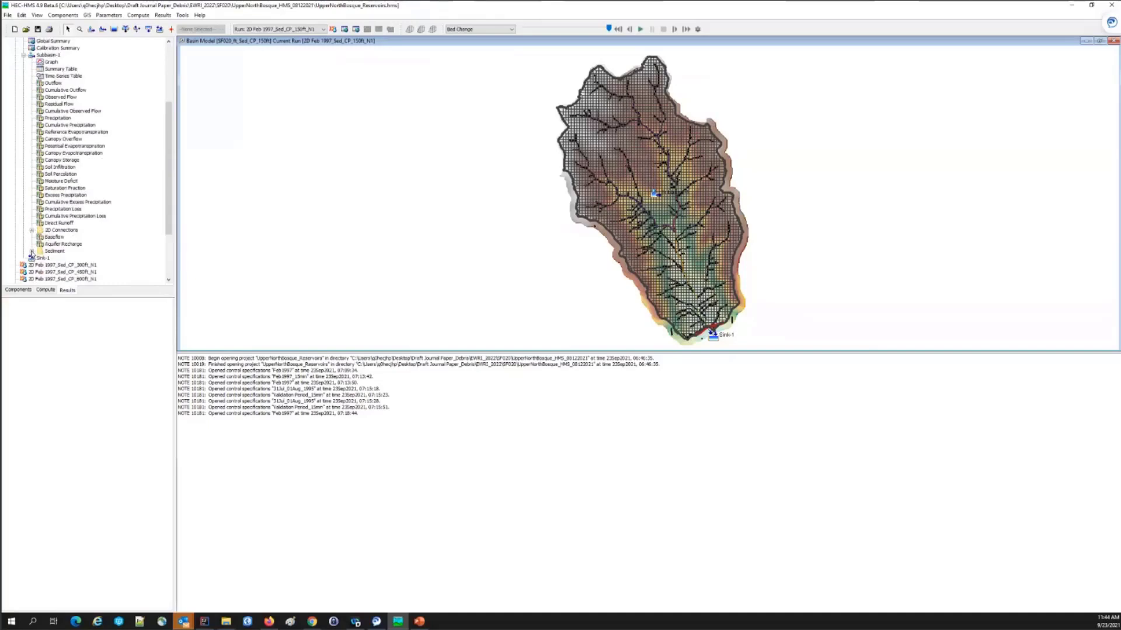
click(31, 251)
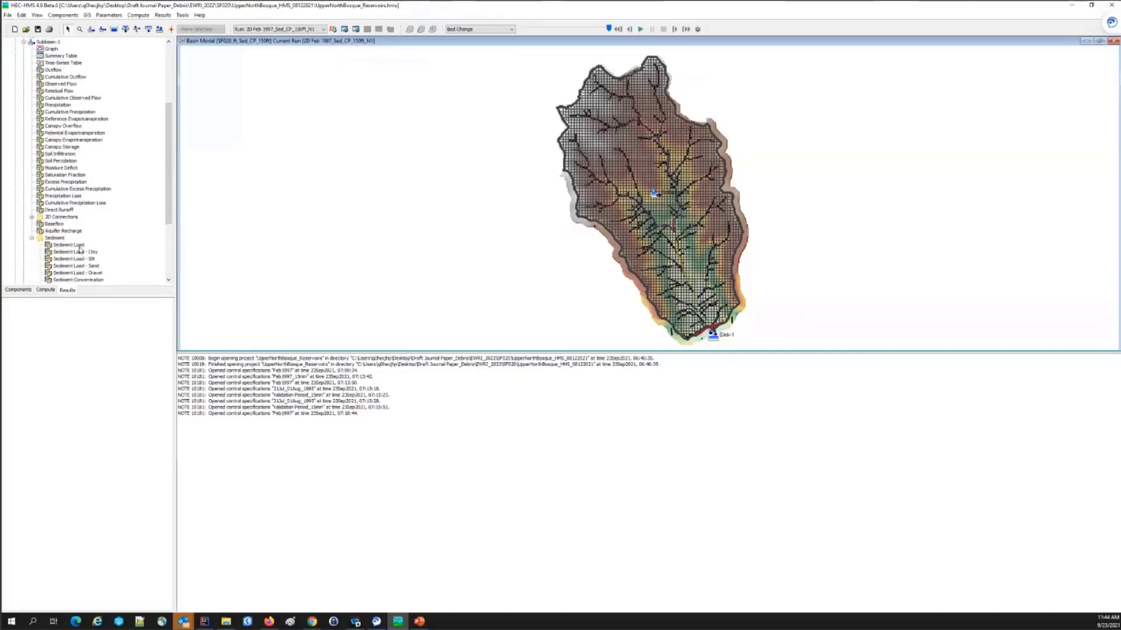
scroll(80, 250, down, 3)
click(83, 224)
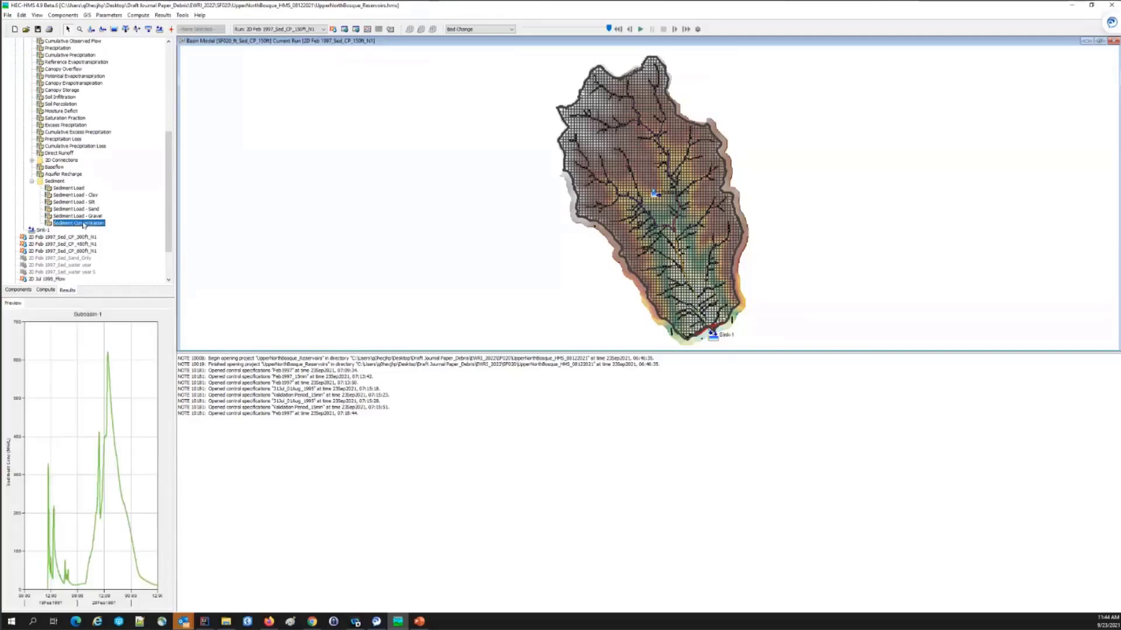
Step: Preview Subbasin-1's total sediment load, followed by its clay and sand load time series
click(80, 189)
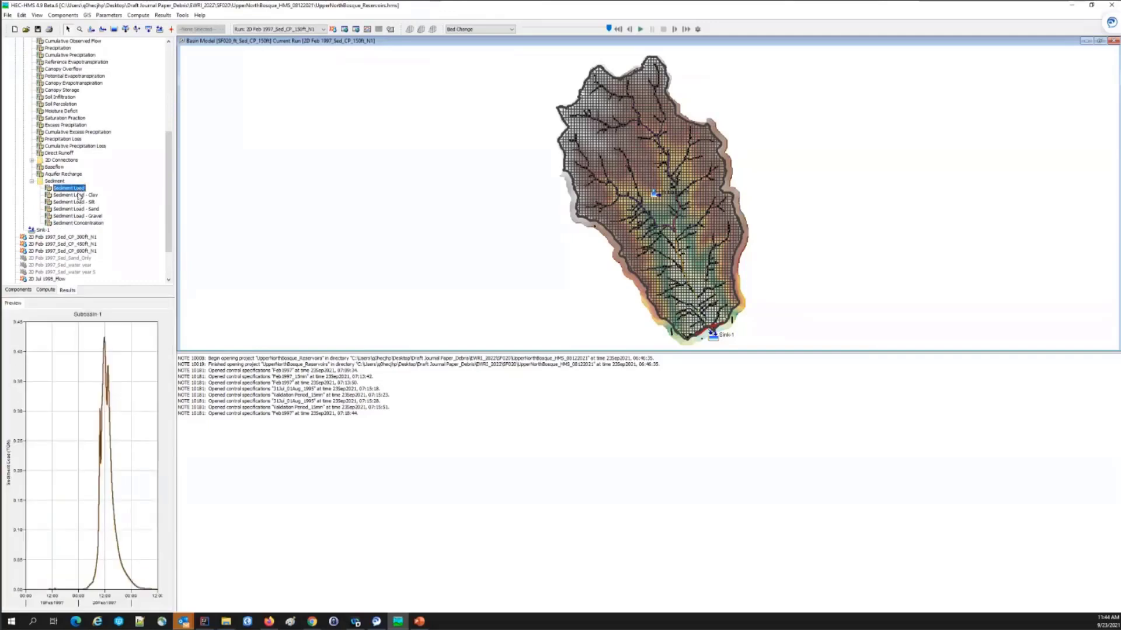
click(79, 197)
click(79, 210)
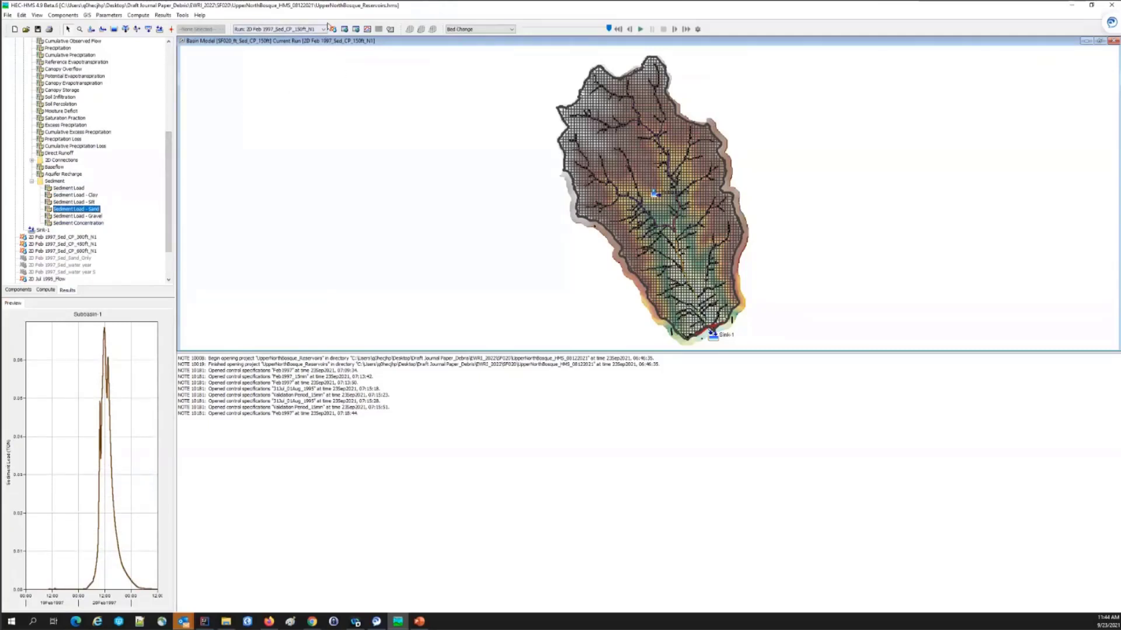
Step: Animate the Bed Change spatial results of run 2D Feb 1997_Sed_CP_150ft_N1 on the basin map from the start of the simulation
click(324, 30)
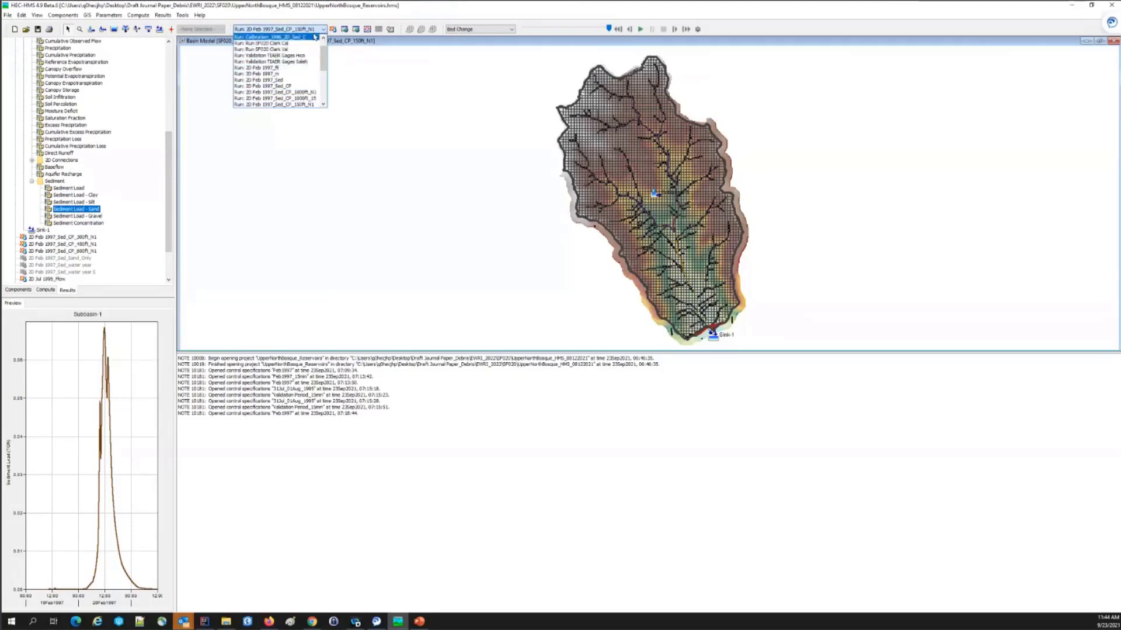
click(311, 31)
click(464, 29)
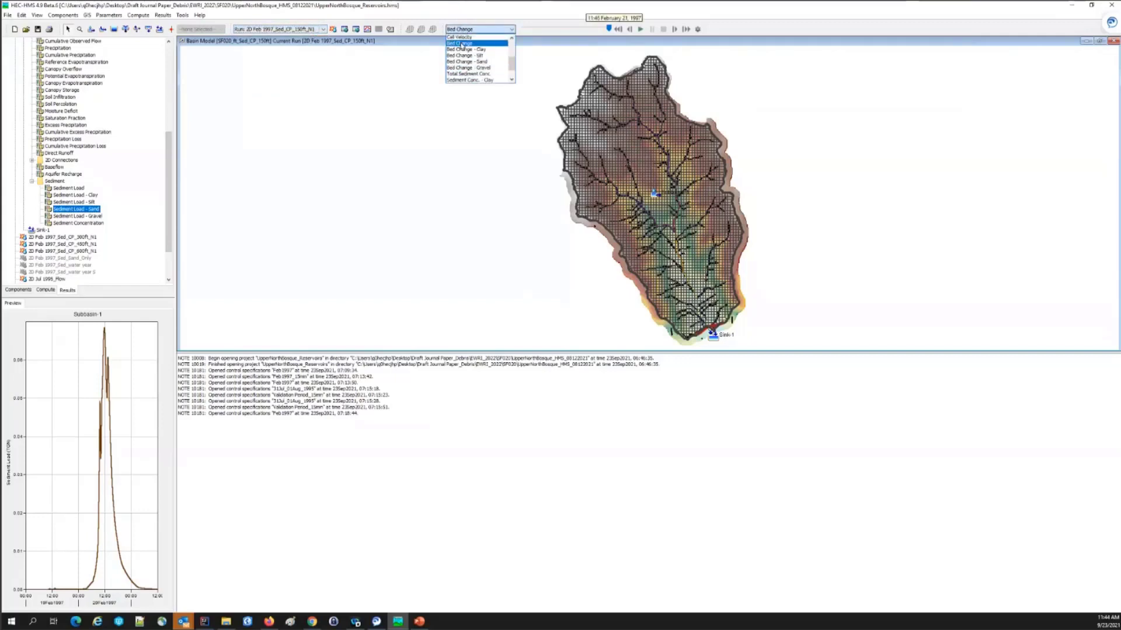
click(461, 43)
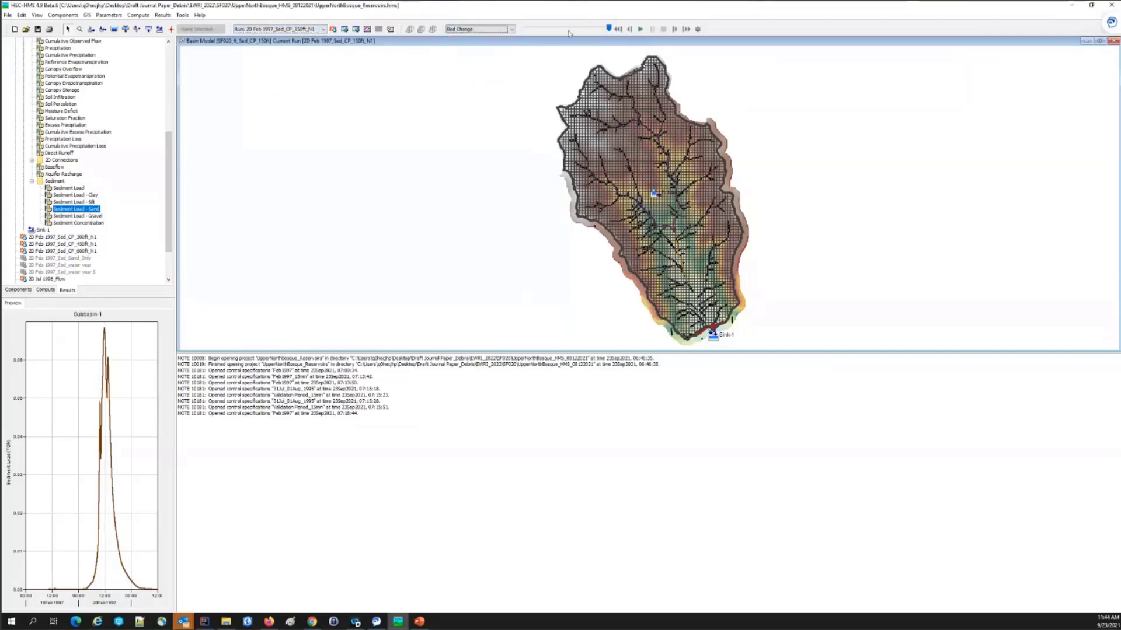
click(618, 29)
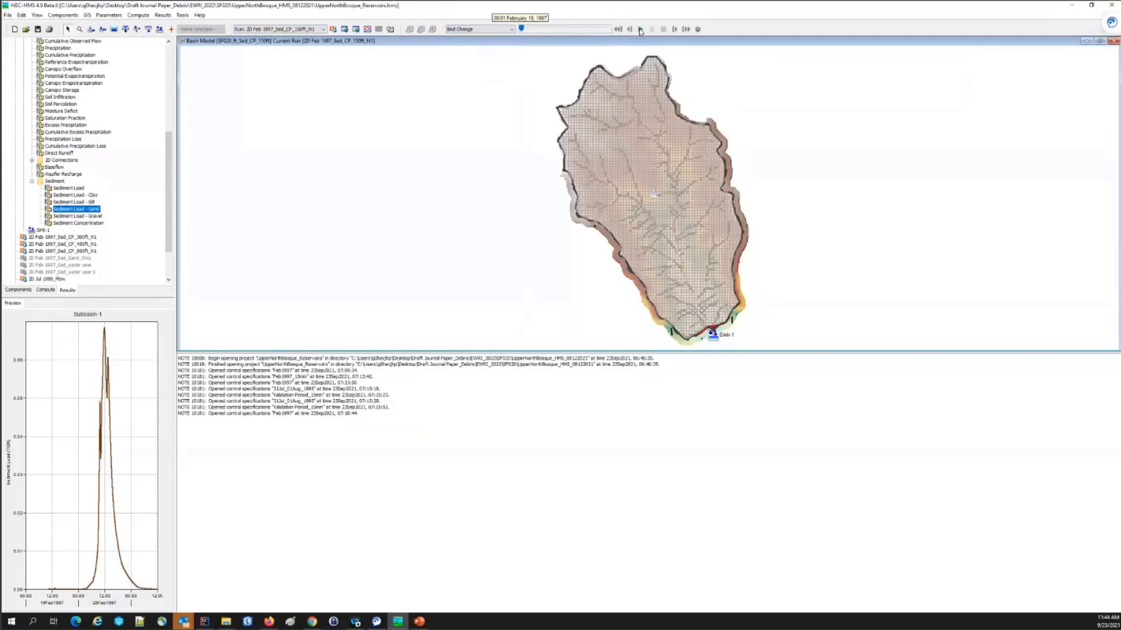
click(641, 30)
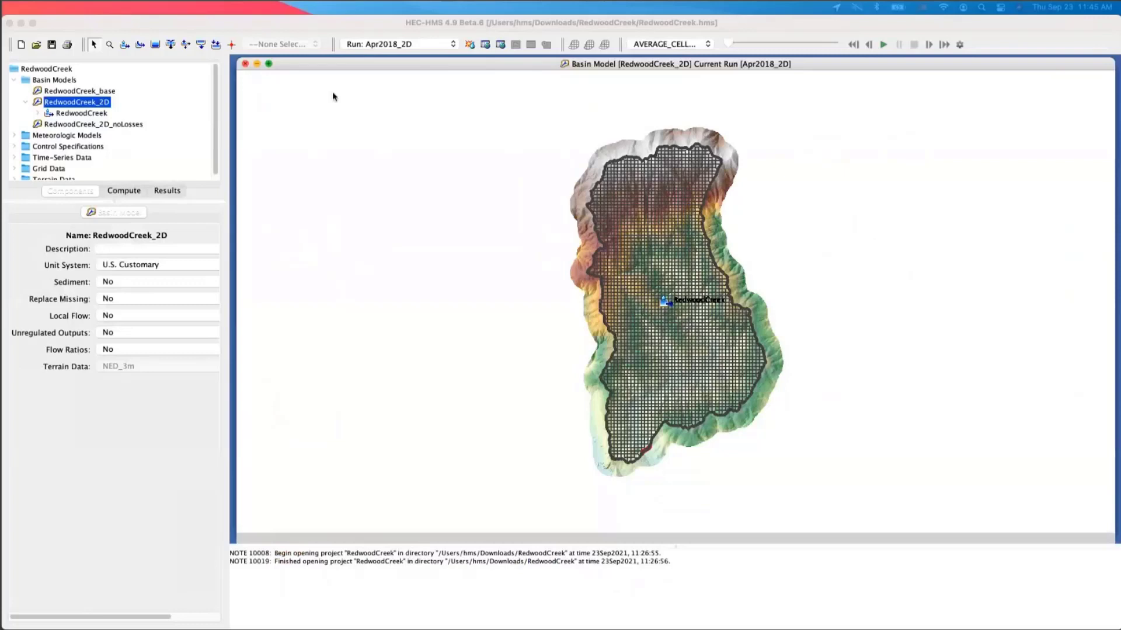
Step: In the RedwoodCreek project, play the average cell spatial results animation for run Apr2018_2D on the RedwoodCreek_2D basin map
click(883, 47)
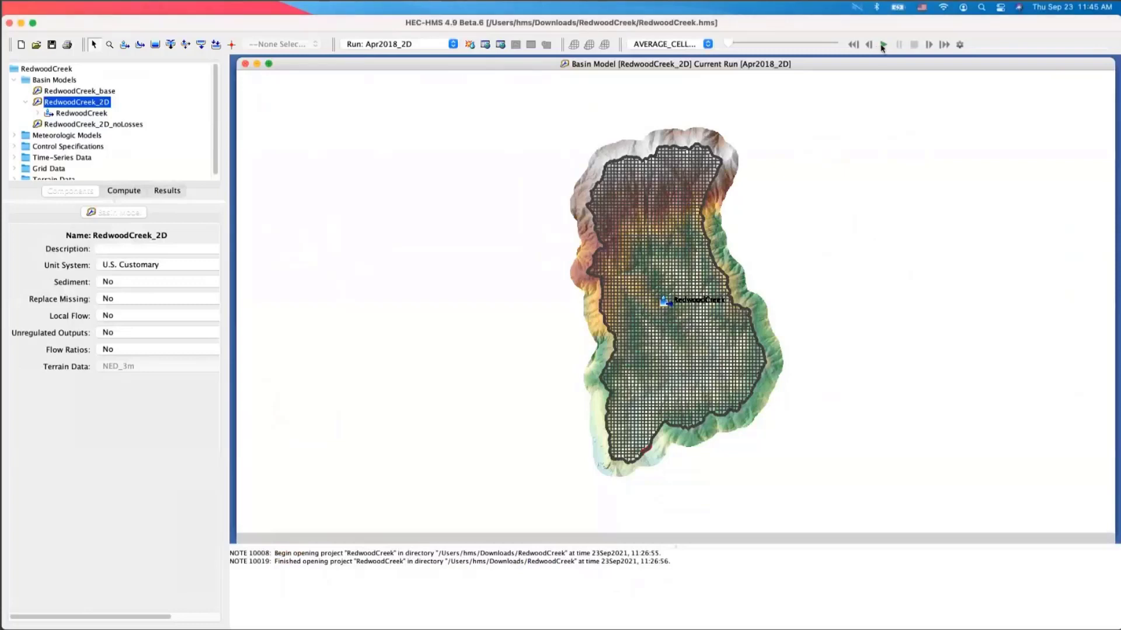
click(883, 46)
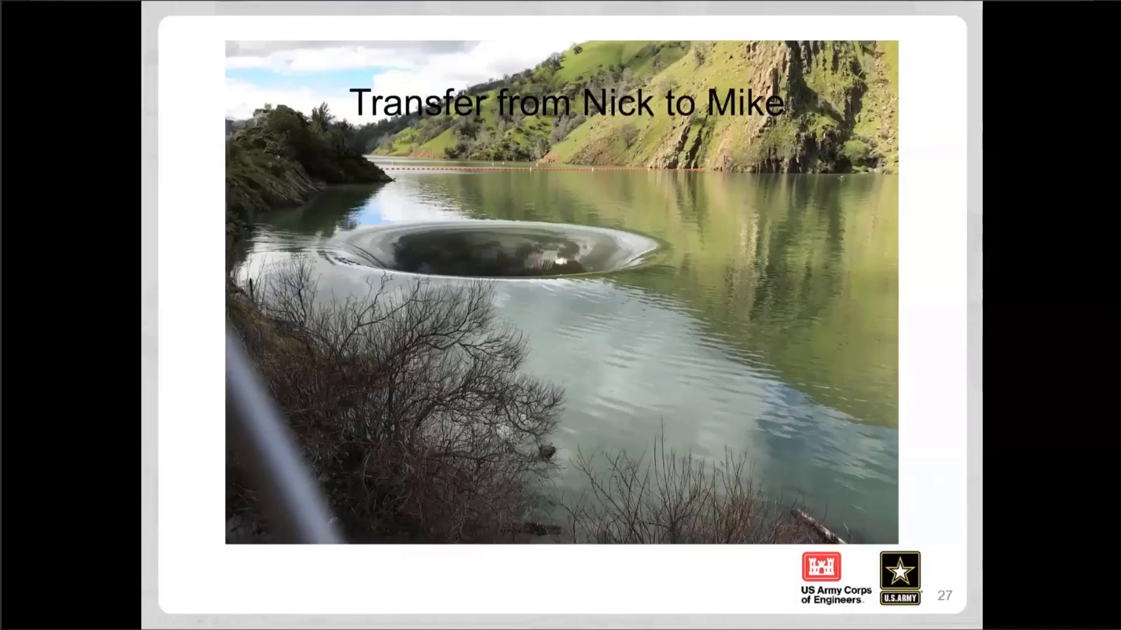
key(Right)
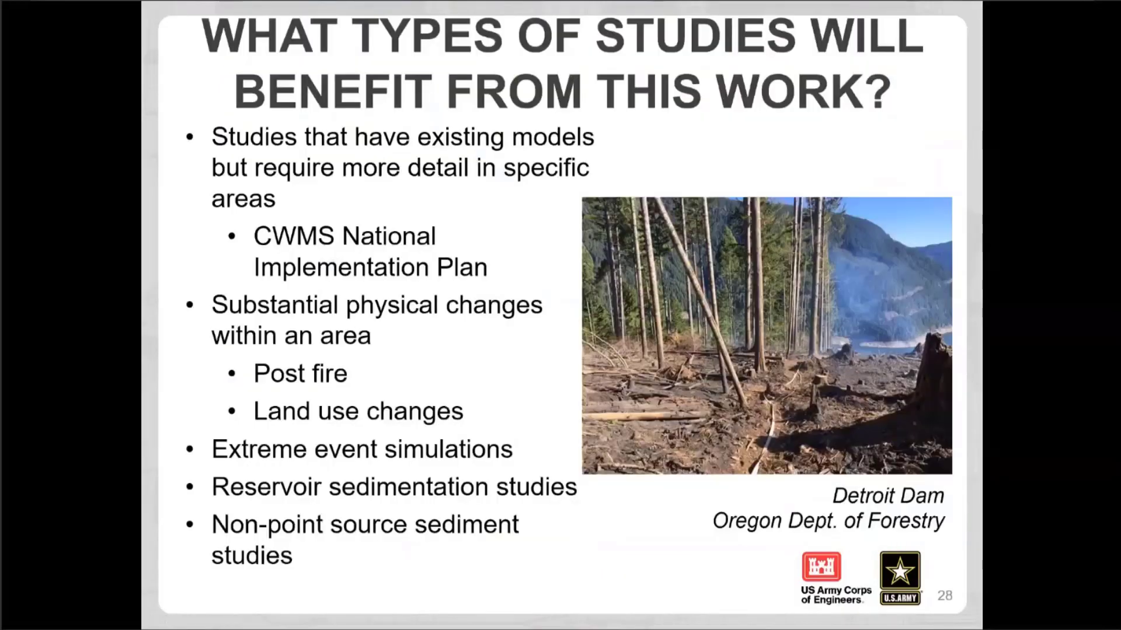